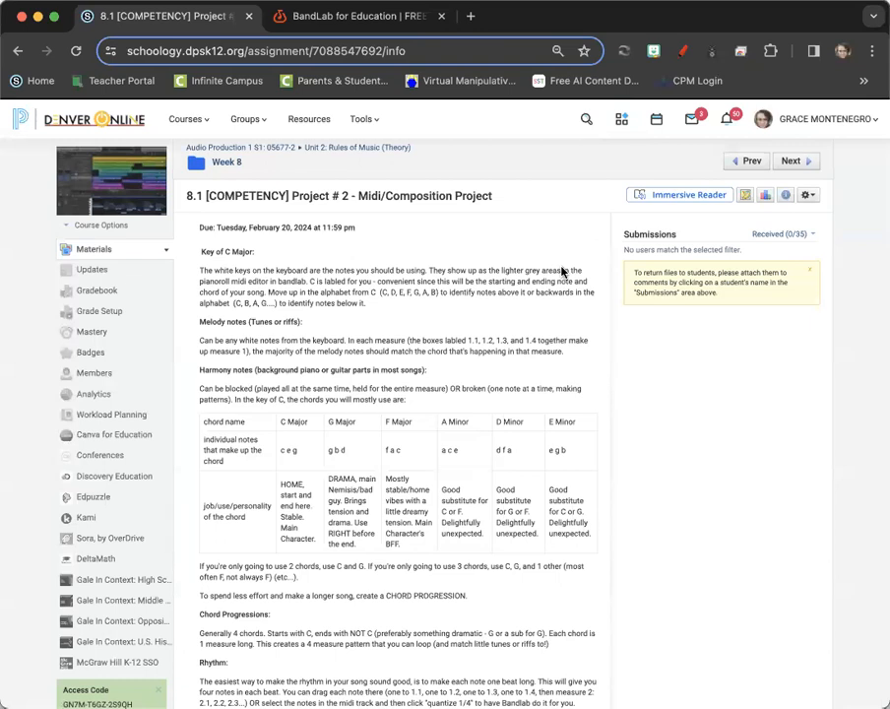
Add the 'To write a melody' paragraph (start on C, go up, down or repeat) and save the assignment
scroll(499, 554, down, 5)
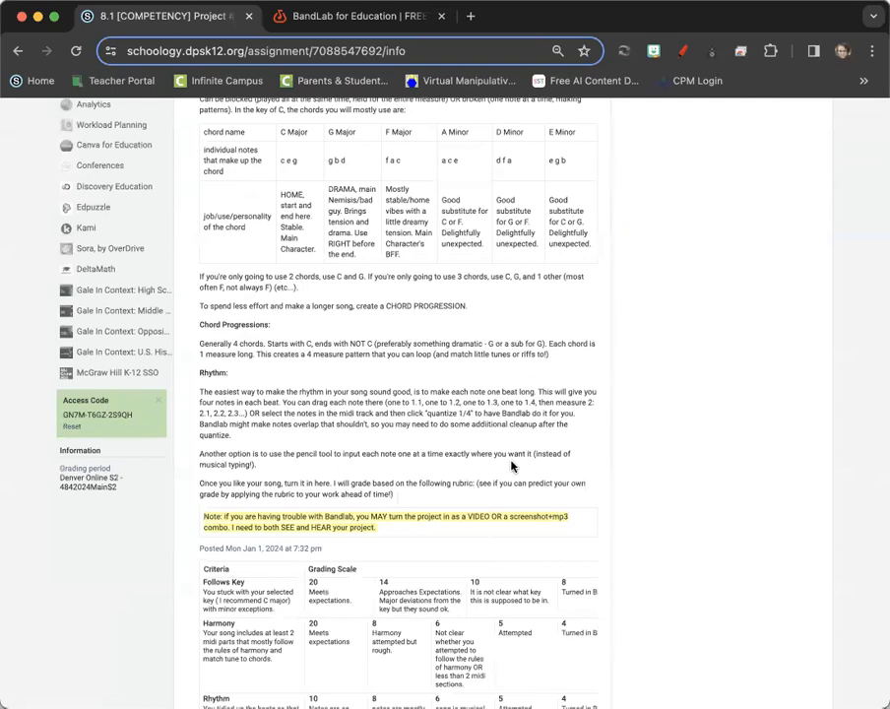
scroll(508, 463, up, 1)
scroll(508, 463, up, 4)
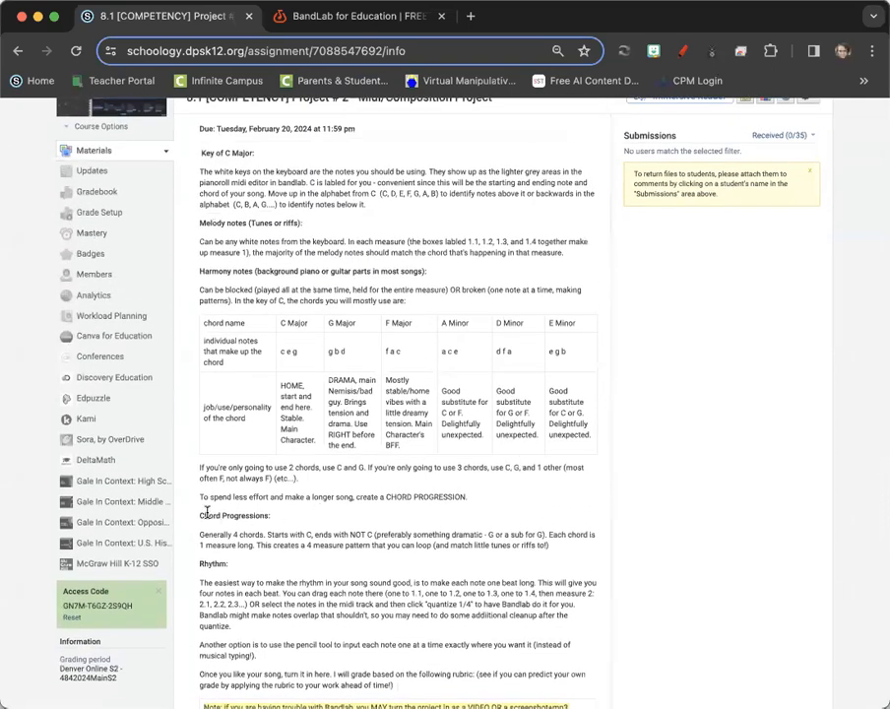
drag(562, 548, 200, 516)
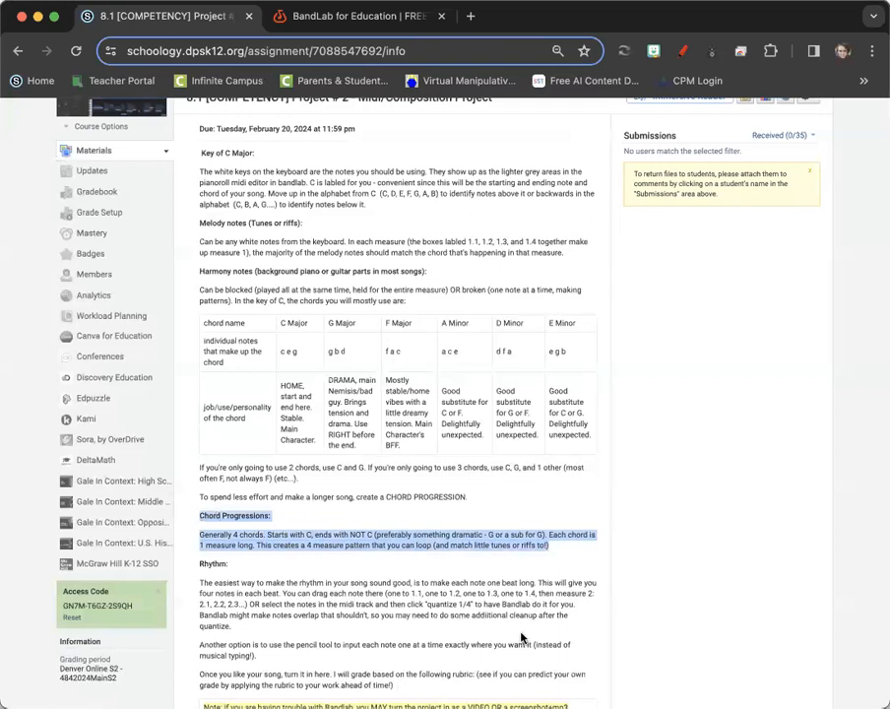
click(307, 357)
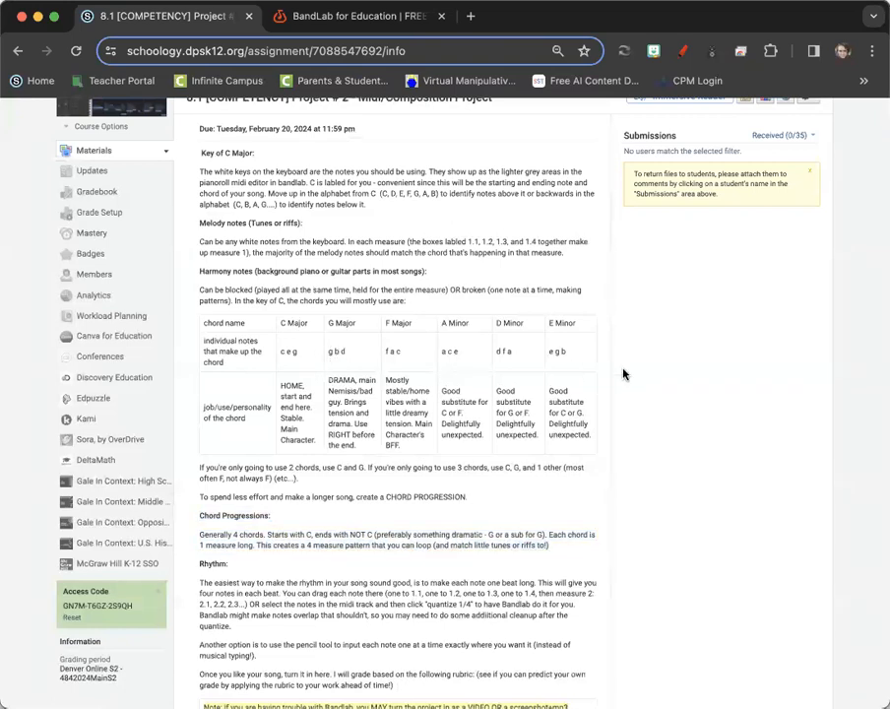
drag(552, 427, 498, 378)
click(498, 379)
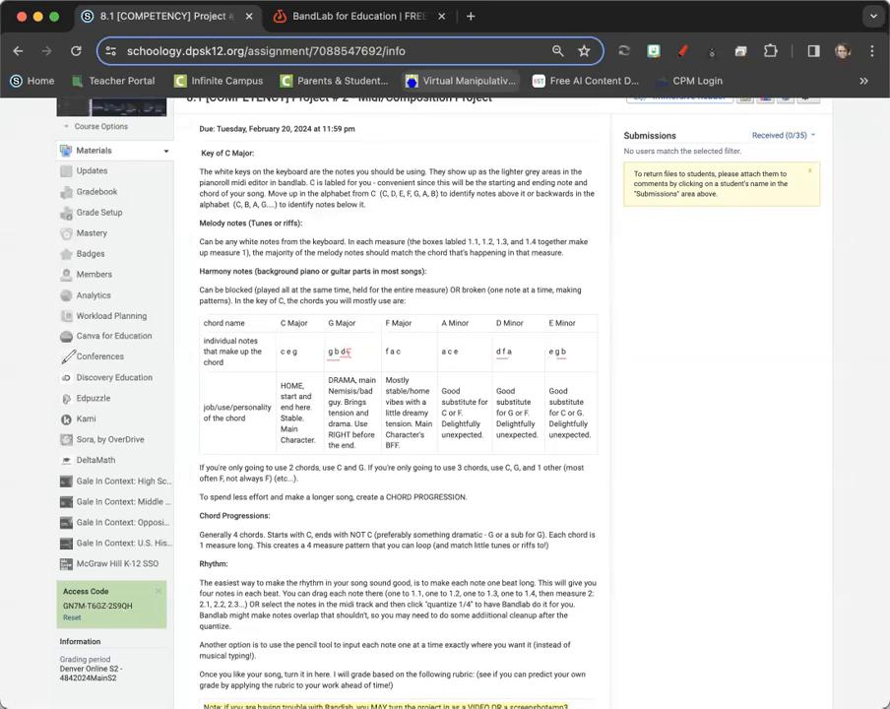
click(58, 455)
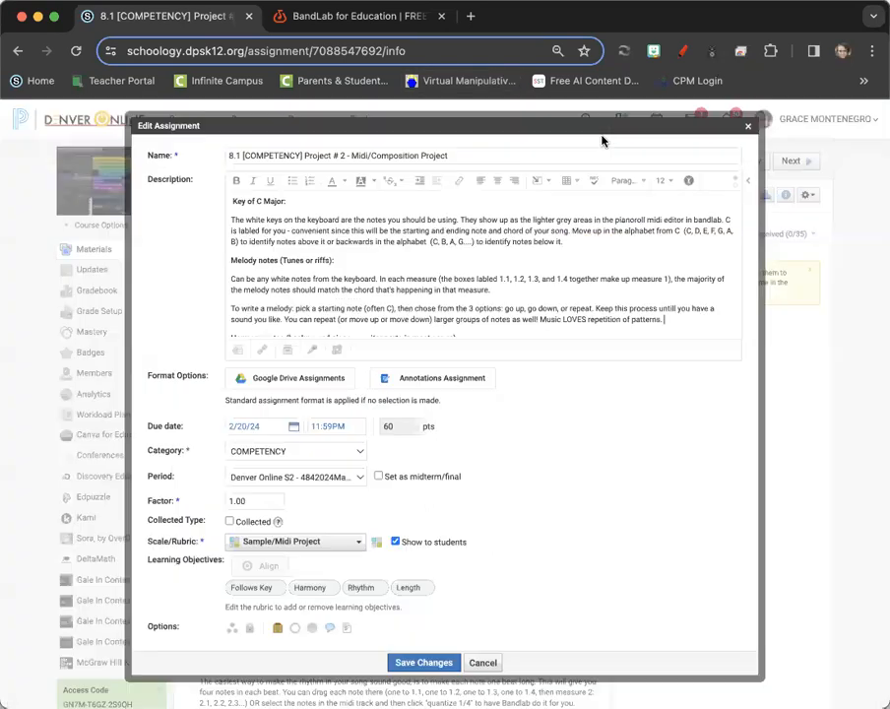
click(424, 660)
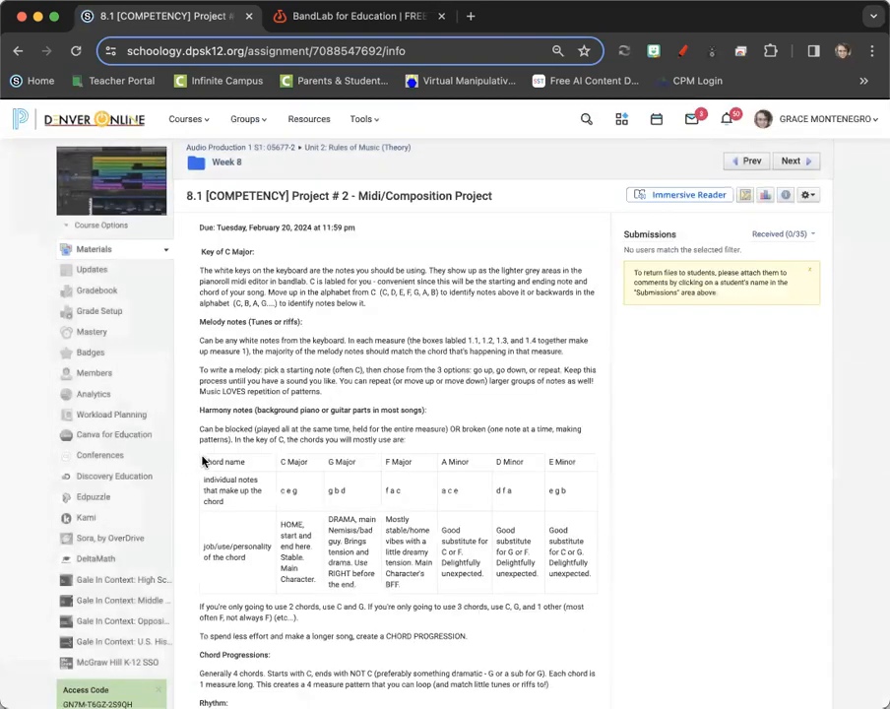
Open the empty Lyrics/Notes panel beside the MIDI editor in the Midi/Composition project
drag(203, 459, 597, 595)
key(super+c)
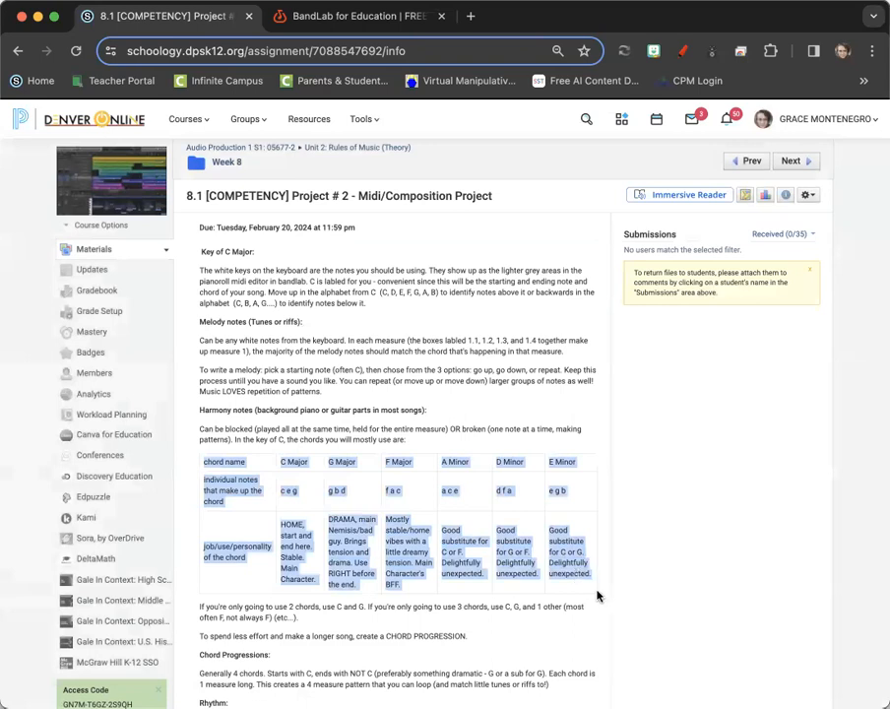
click(350, 17)
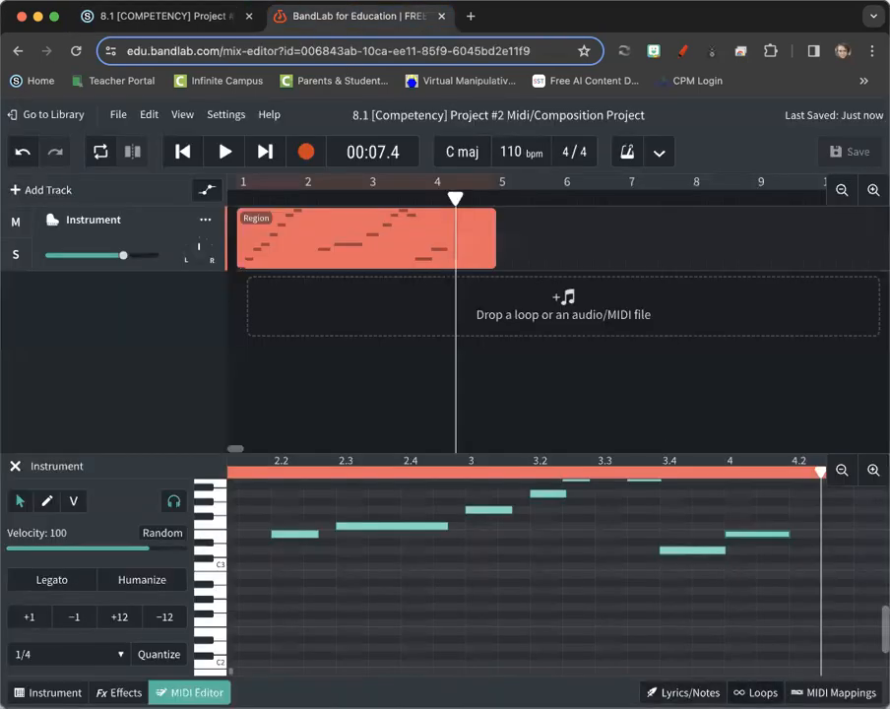
click(681, 693)
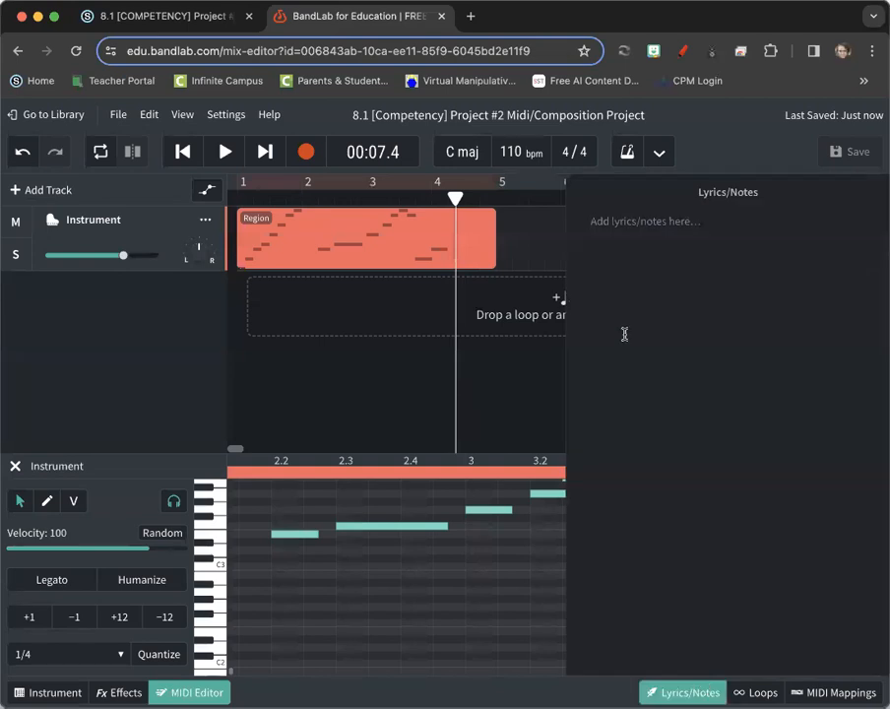
key(super+v)
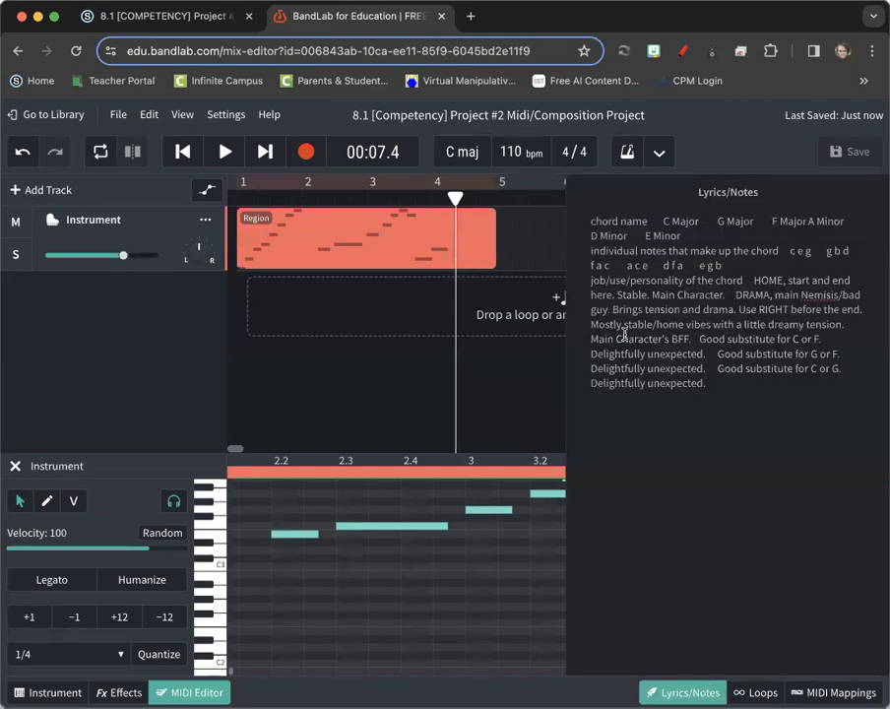
key(super+z)
click(185, 20)
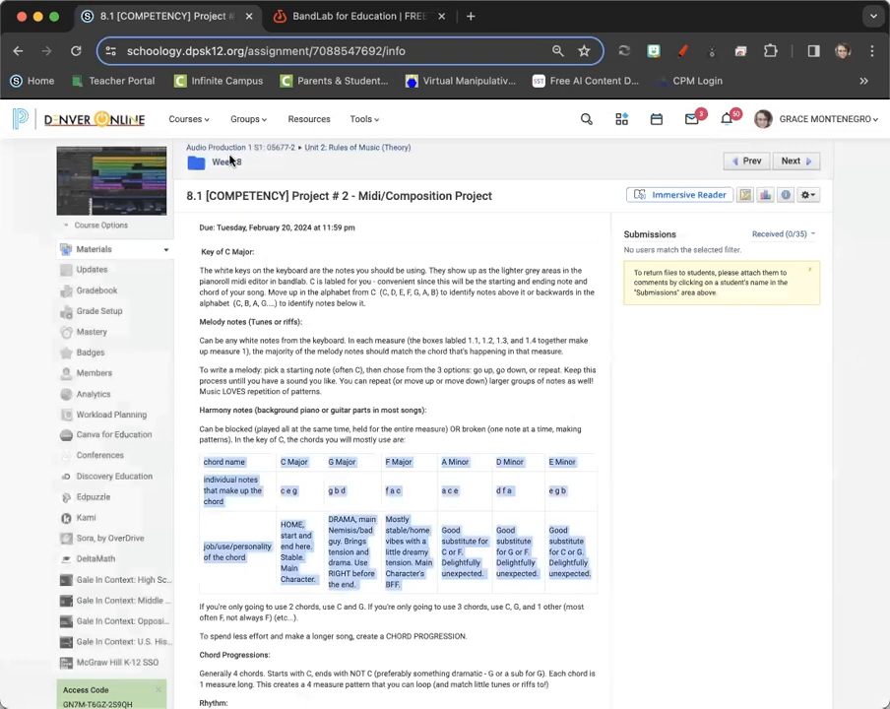
click(354, 311)
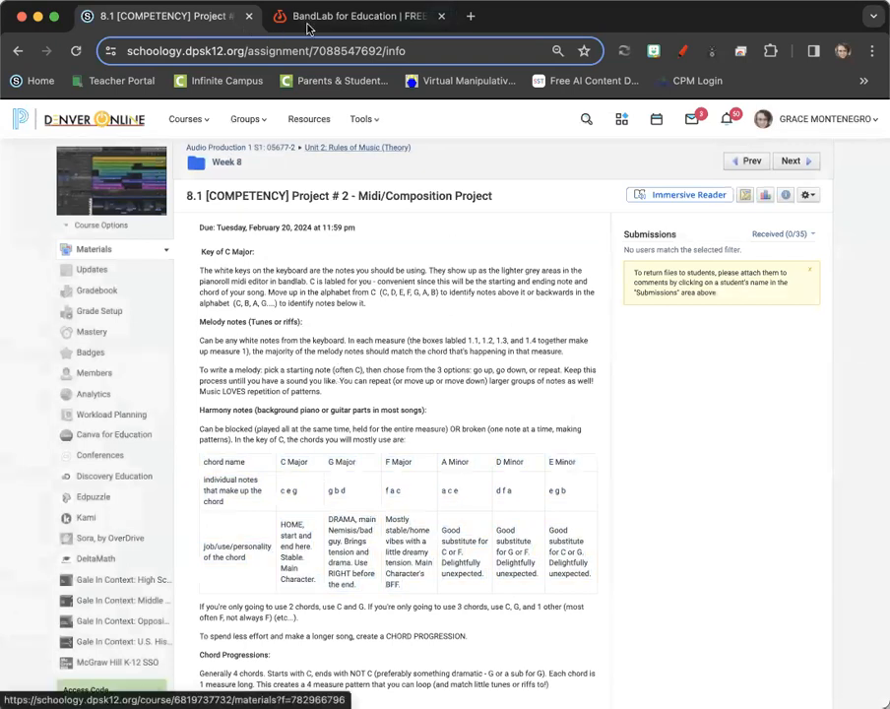
scroll(308, 487, down, 1)
scroll(308, 487, up, 2)
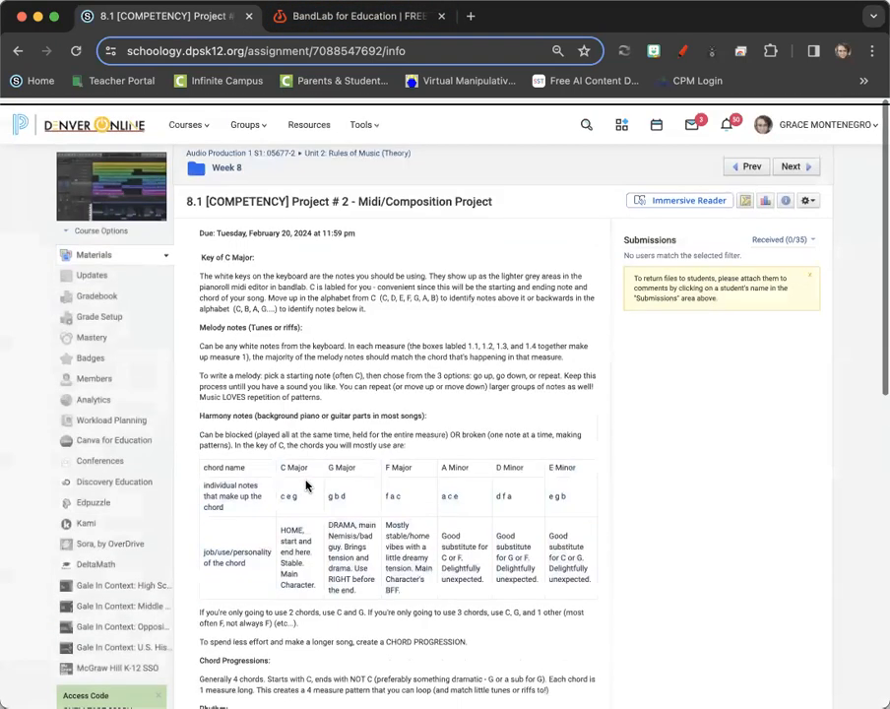
click(305, 23)
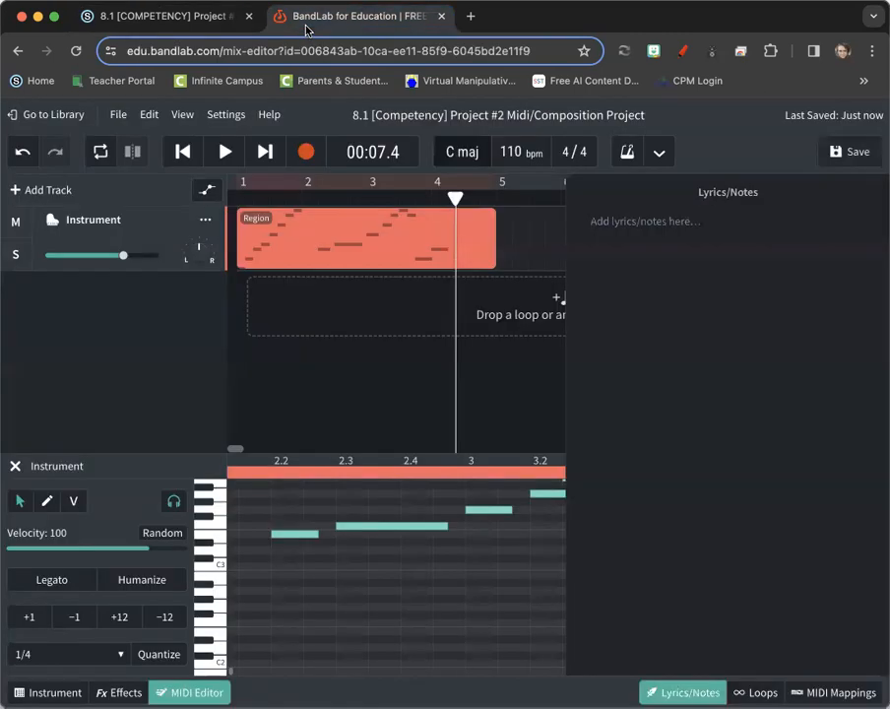
Type the melody tips, 'Key signature: Key of C', the white-notes rule, and cdefgabc / cbagfedc
text(Melody)
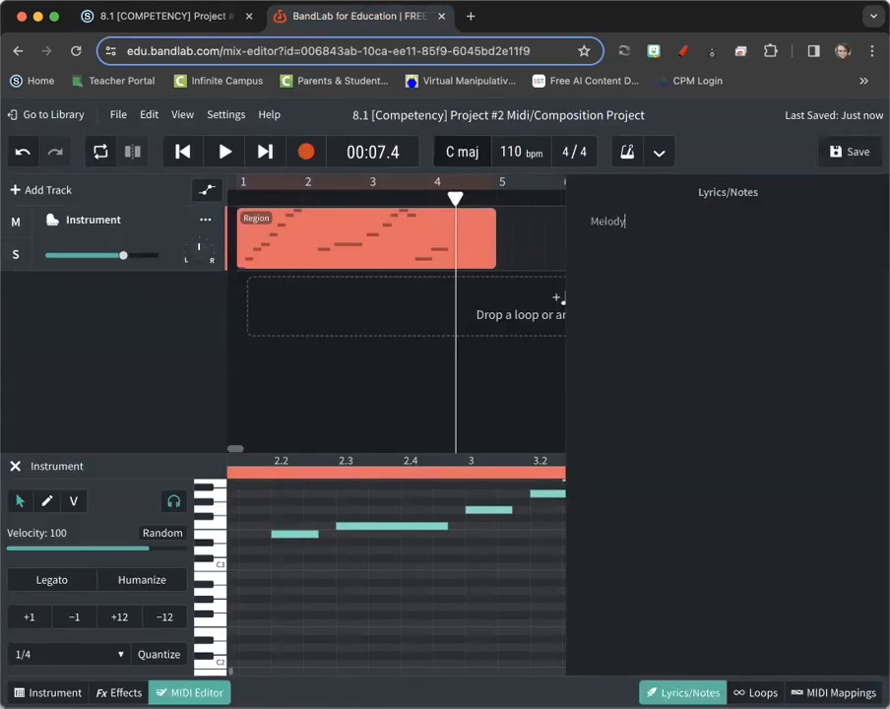
text(: go up, go down, repeat)
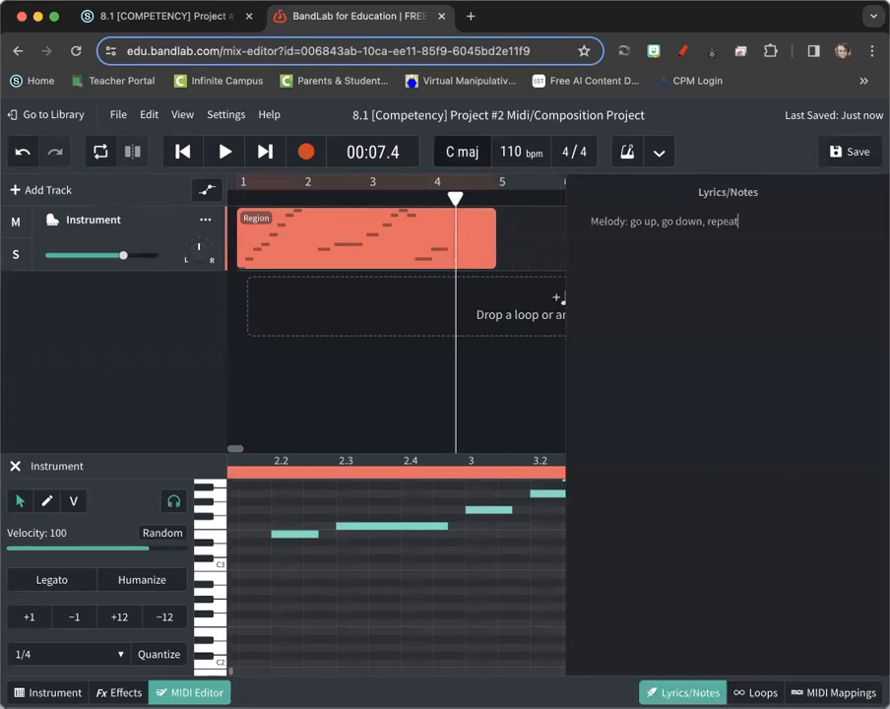
key(Return)
text(Key signature: Key of C)
key(Return)
text(only white notes allowed. )
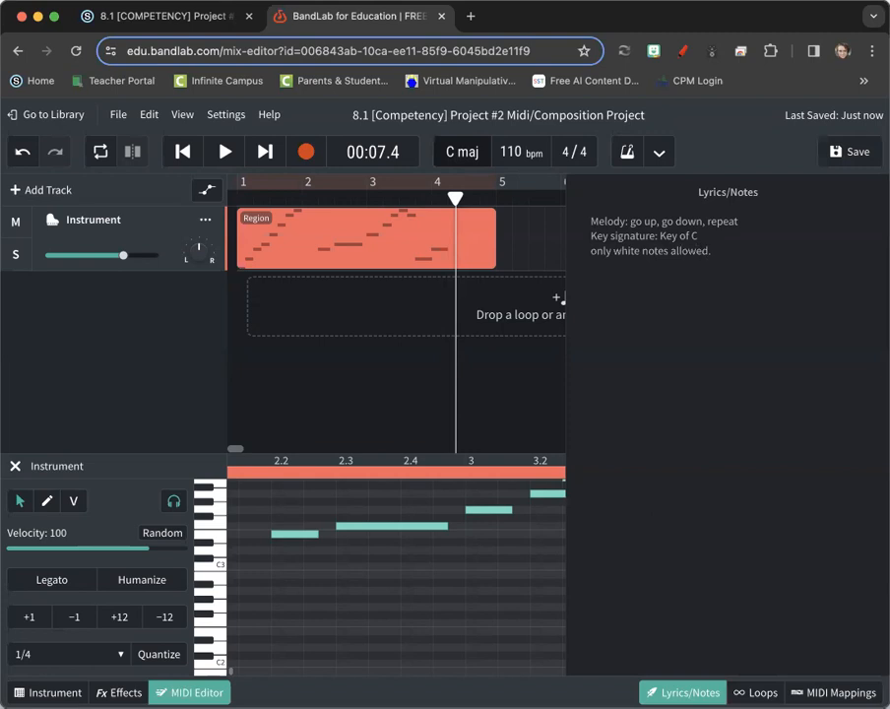
text(Note names. count up)
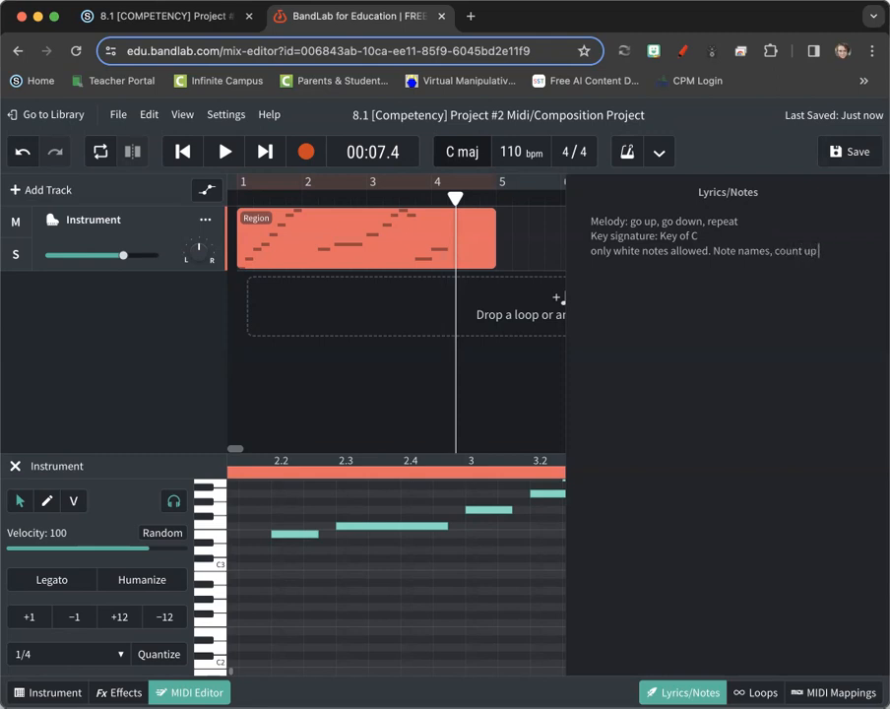
text( from the labled C:)
key(Return)
text(cdefgabc)
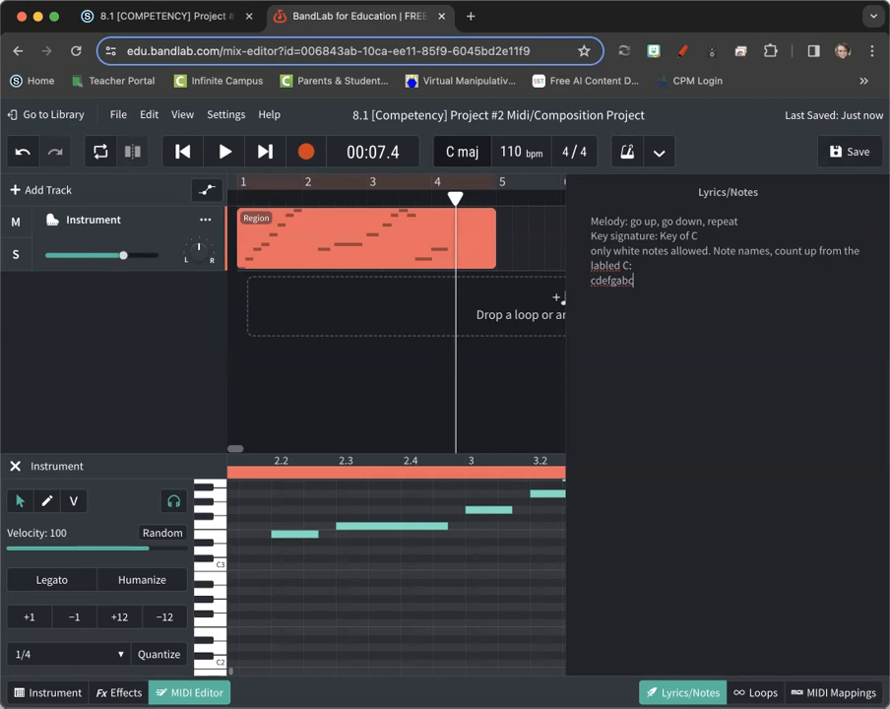
key(Return)
text(or down!)
key(Return)
text(cbagfedc)
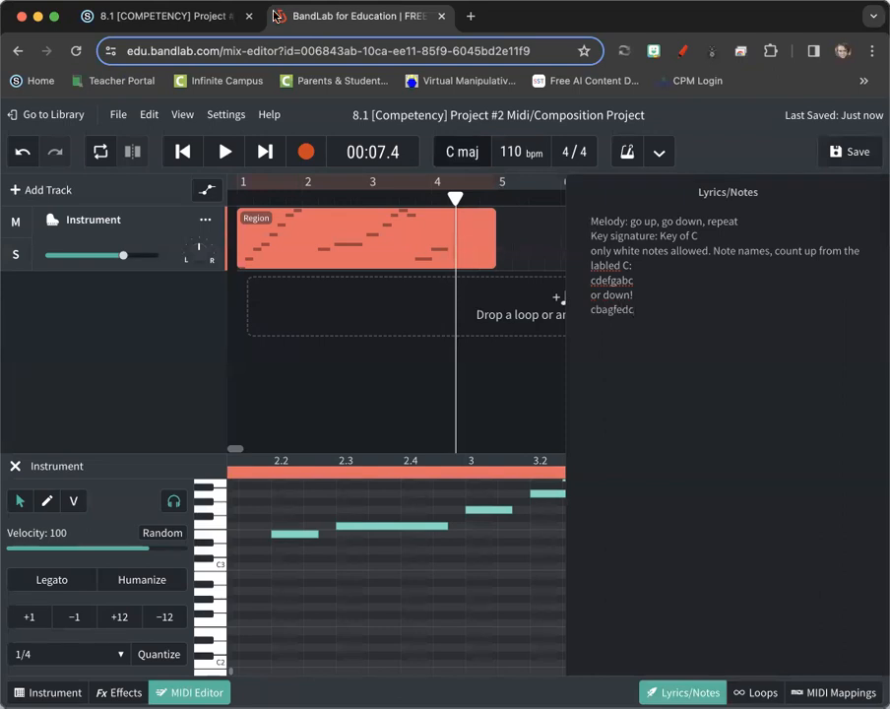
Insert a blank line above the Key signature line in the notes
click(594, 236)
key(Return)
key(BackSpace)
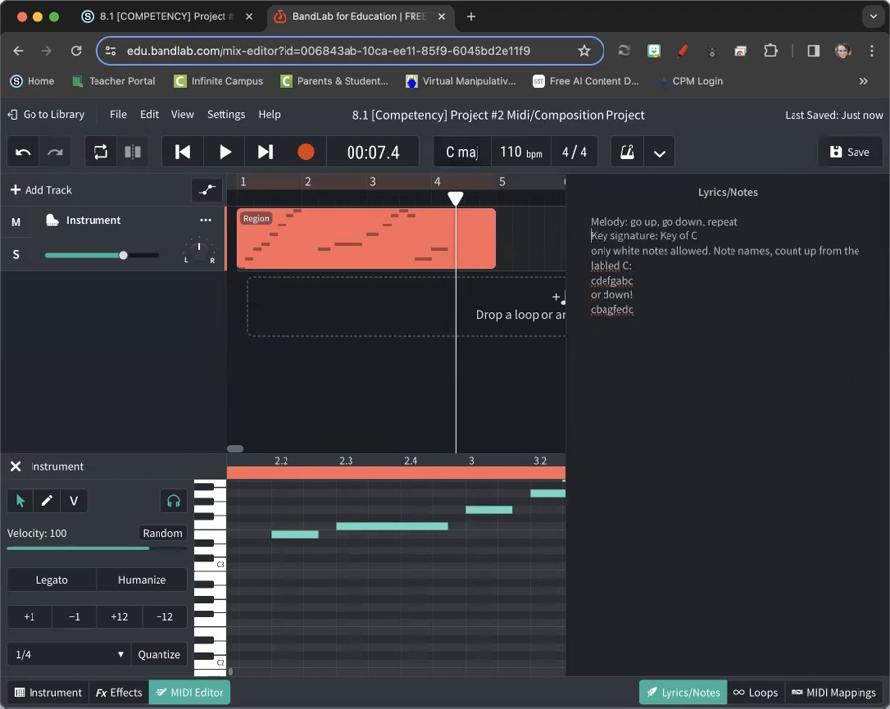
key(Left)
key(Return)
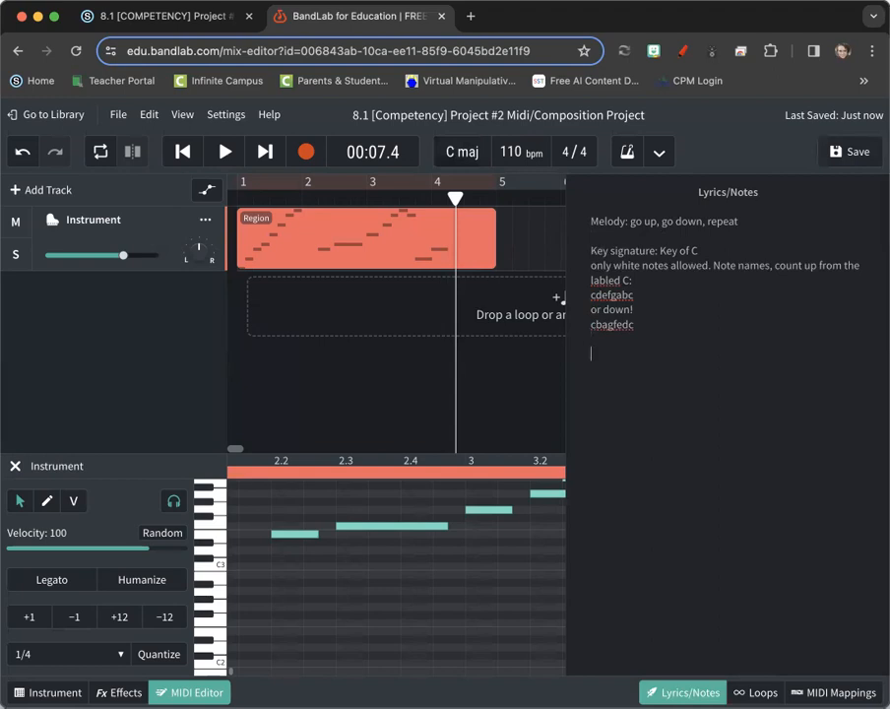
click(127, 19)
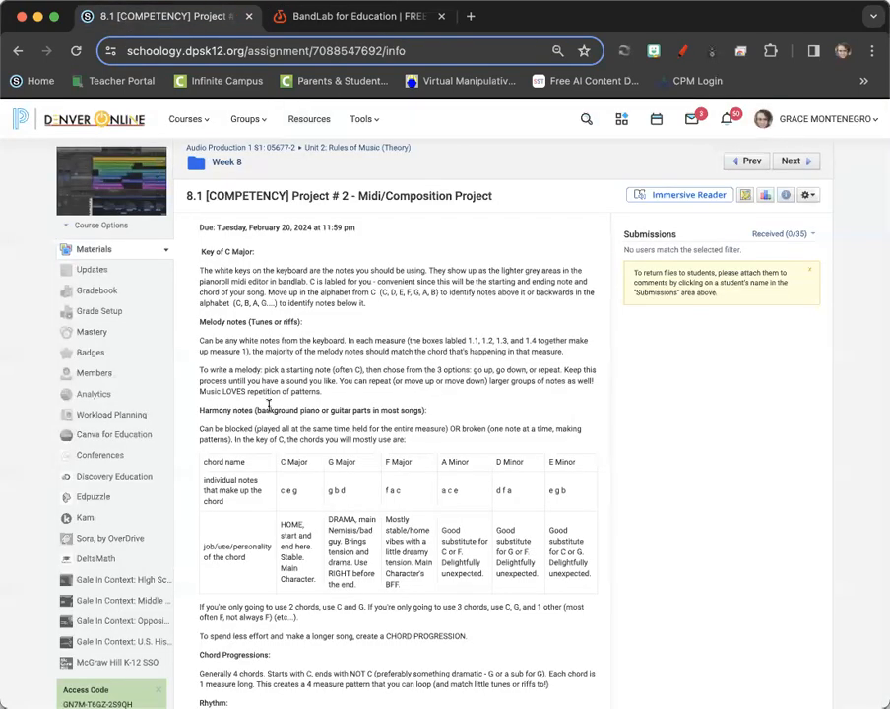
Label the C Major chord line ': Home' in the project notes
click(301, 16)
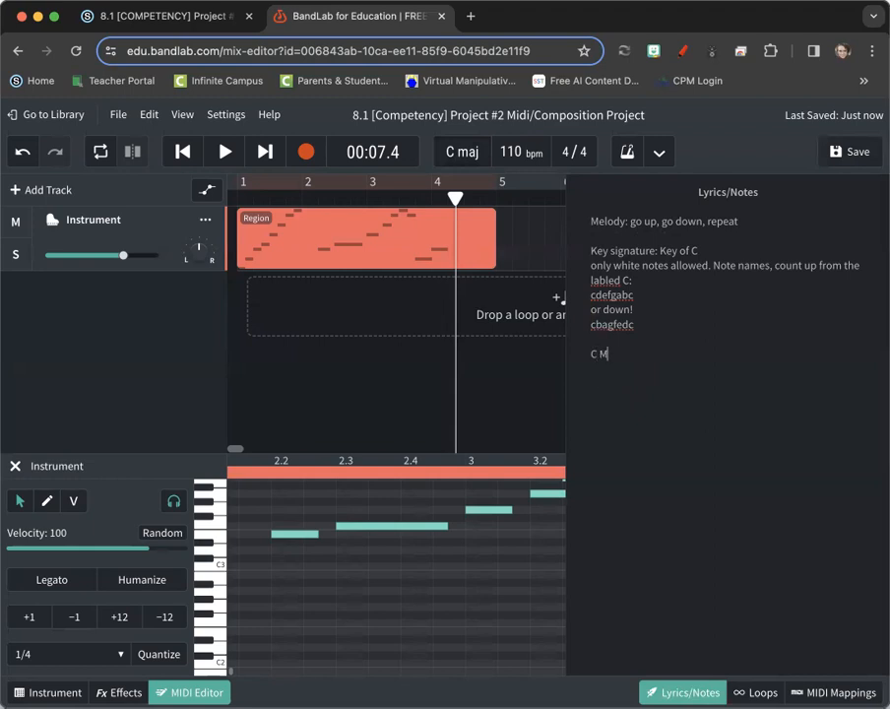
text(: Home)
key(Return)
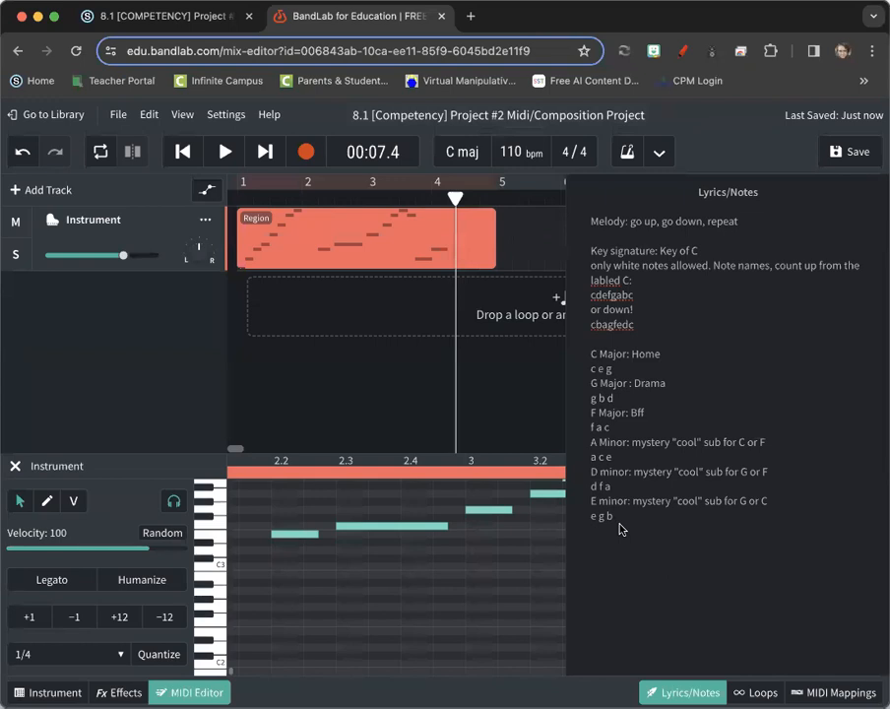
key(Return)
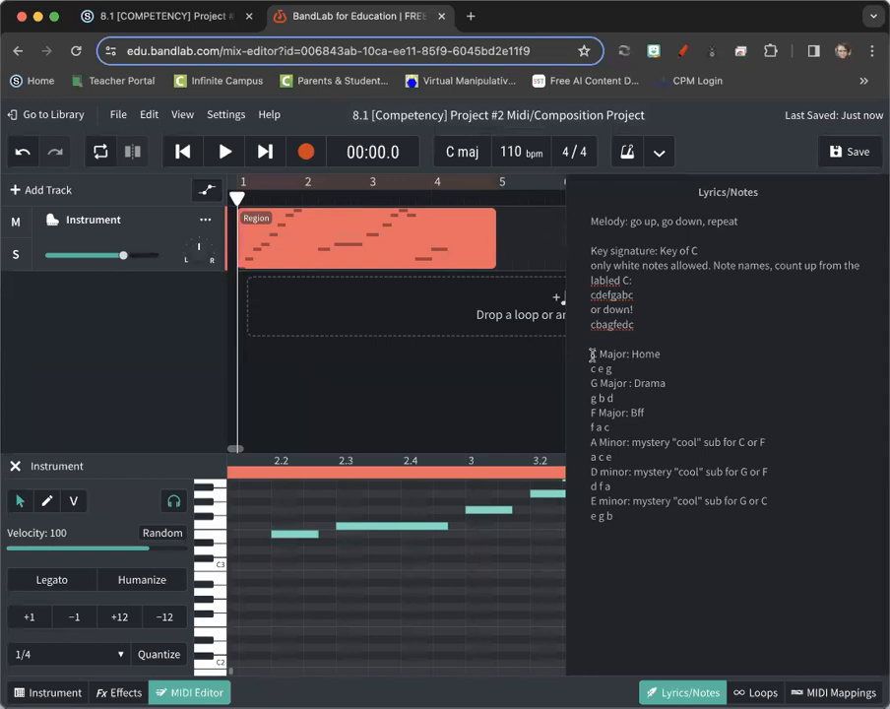
Paste the C Major: Home and D minor chord lines below the chord list
drag(592, 354, 611, 367)
key(ctrl+c)
click(597, 566)
key(Return)
key(Return)
key(ctrl+v)
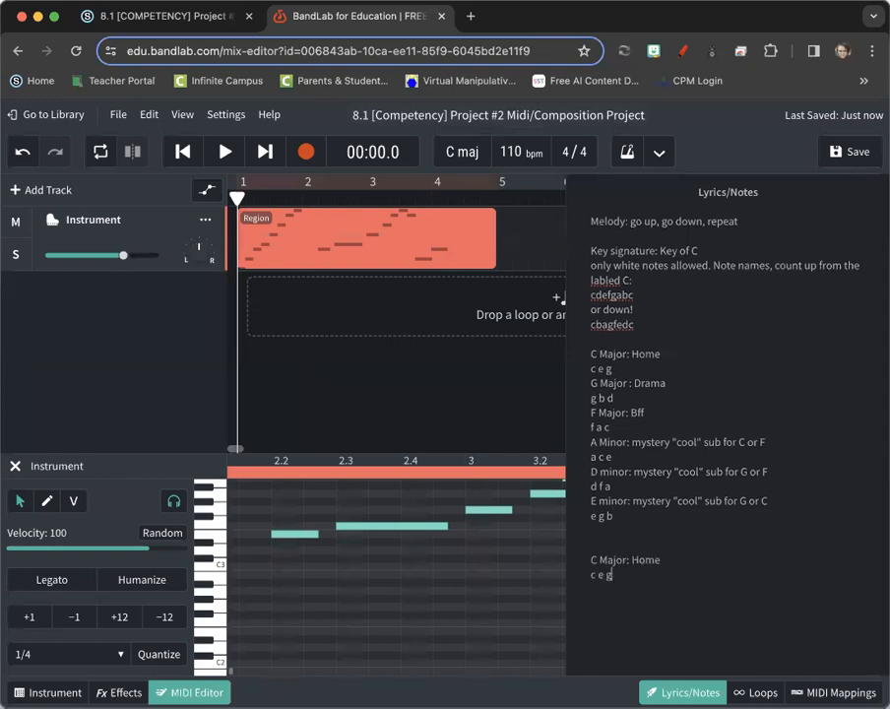
drag(615, 515, 590, 509)
click(610, 514)
drag(611, 517, 577, 468)
key(super+c)
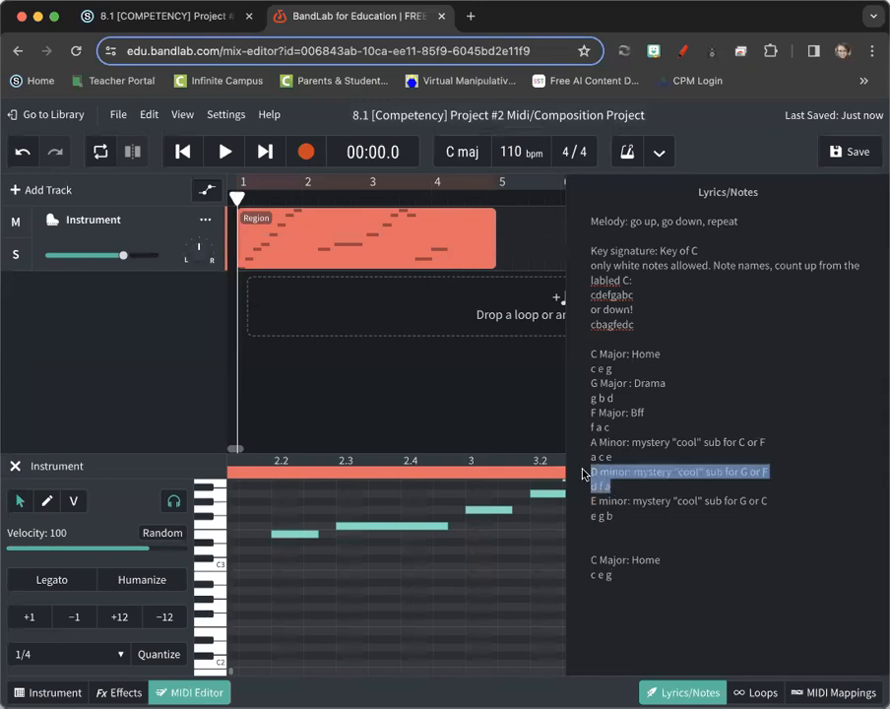
click(628, 585)
key(super+v)
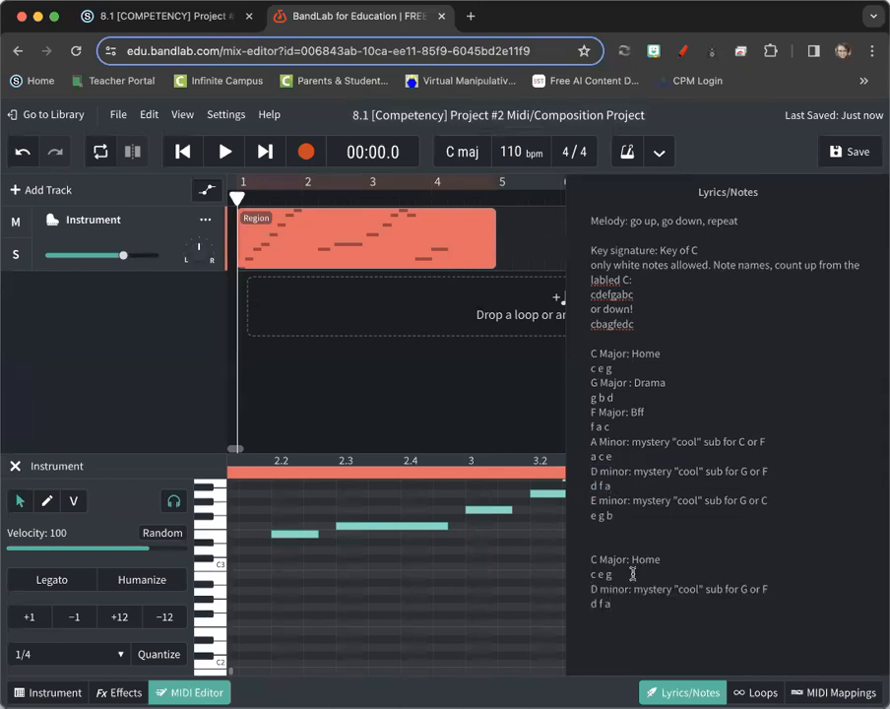
key(Return)
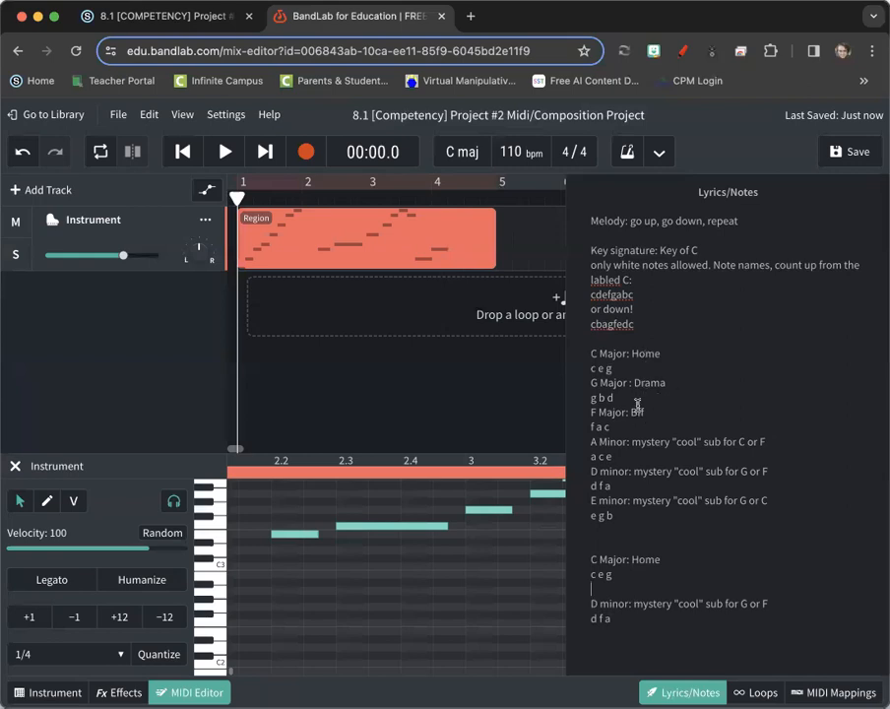
Copy the G Major : Drama lines into the progression after the C Major entry
drag(610, 396, 588, 390)
key(super+c)
click(622, 588)
key(super+v)
click(673, 575)
key(Return)
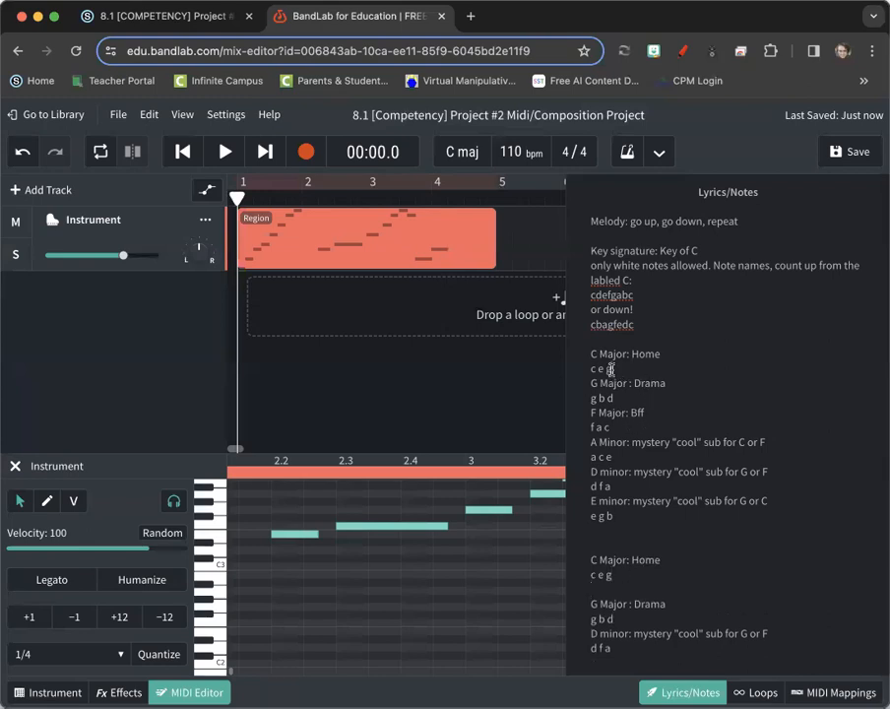
Paste a second C Major: Home entry and add blank lines at the end of the notes
drag(611, 368, 590, 356)
click(619, 589)
key(super+v)
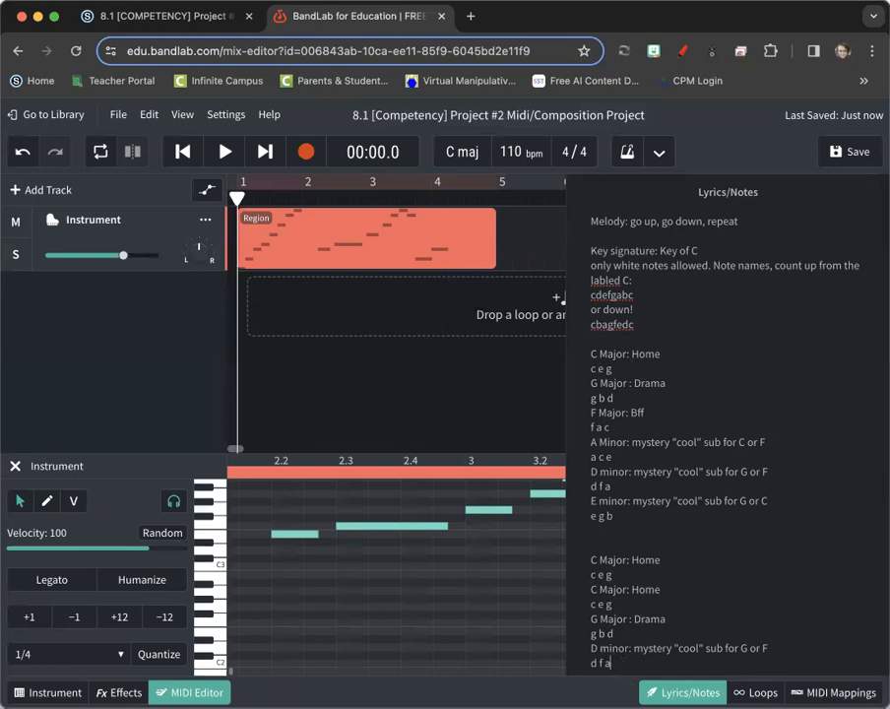
click(621, 678)
key(Return)
key(Return)
key(Return)
key(Return)
key(Return)
key(Return)
key(Return)
key(Return)
key(Return)
key(Return)
key(Return)
key(Return)
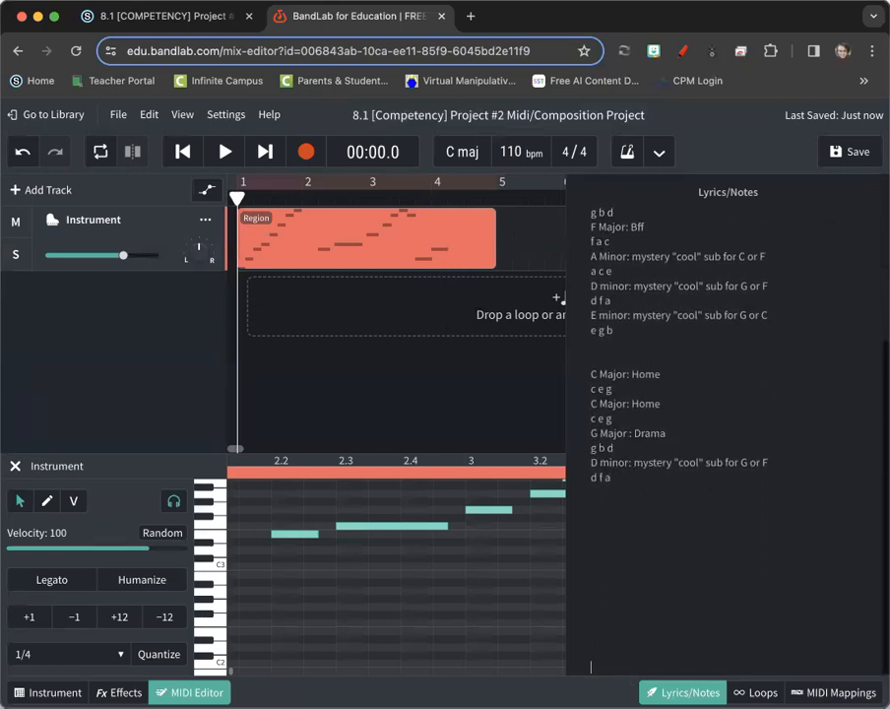
key(Return)
key(Return)
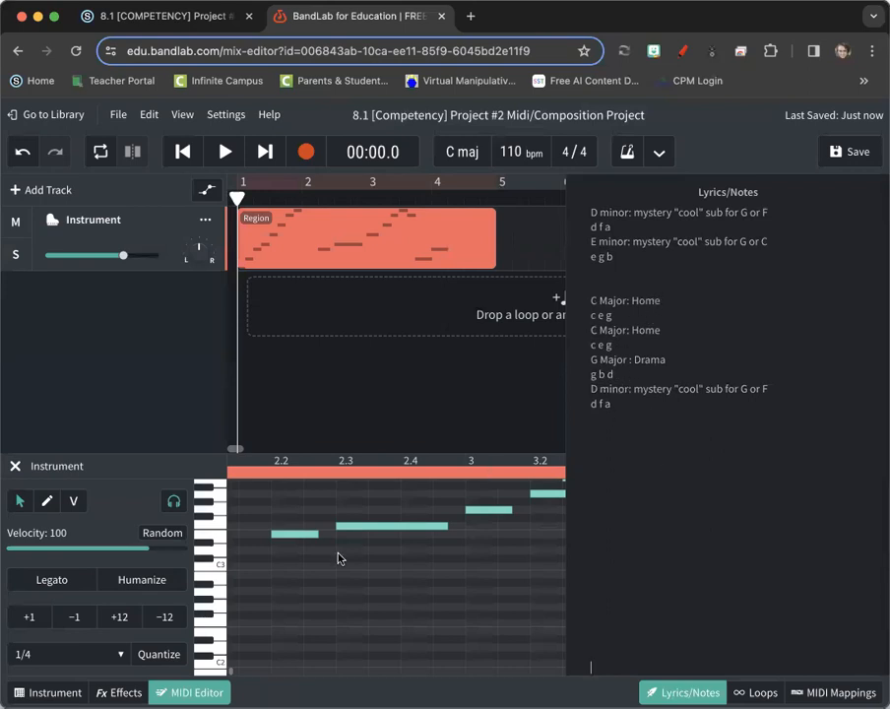
scroll(338, 559, left, 5)
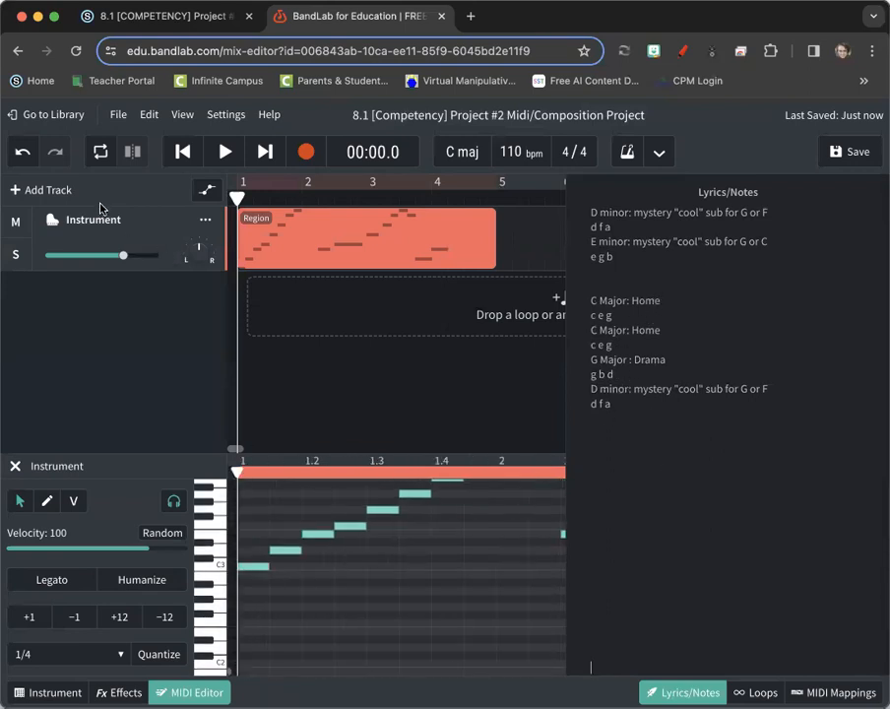
Add an instrument track with a region holding one lengthened C3 note, and lower its volume to about -12 dB
click(57, 190)
click(191, 392)
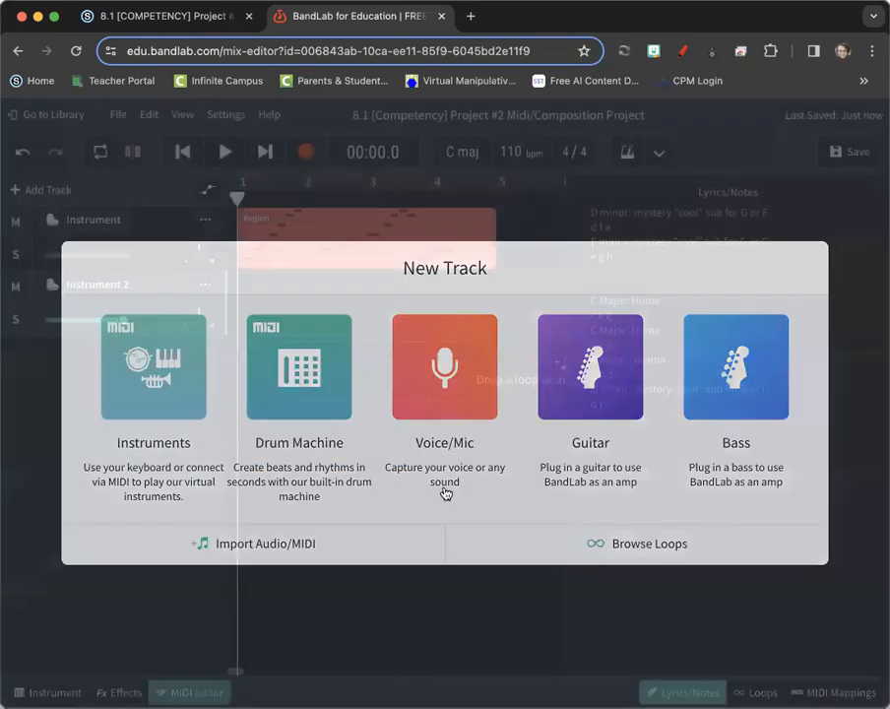
double_click(261, 307)
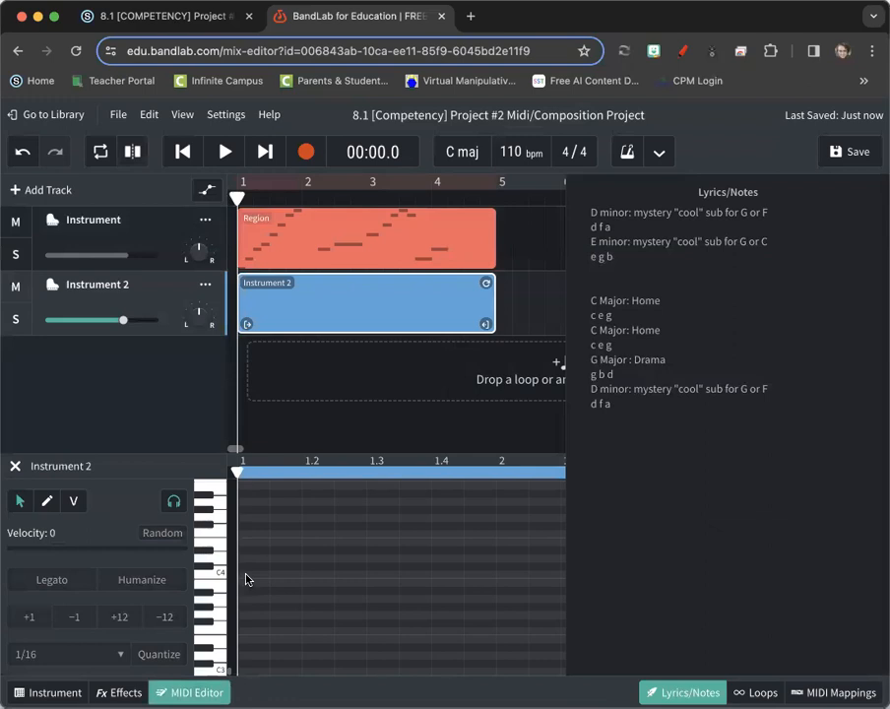
scroll(245, 661, down, 1)
scroll(245, 661, down, 2)
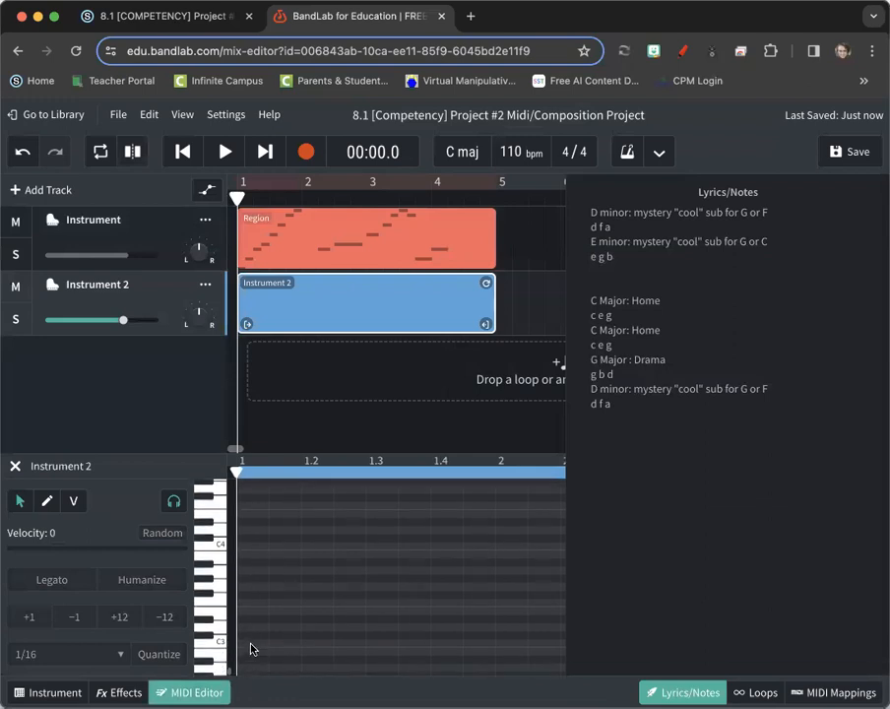
double_click(252, 644)
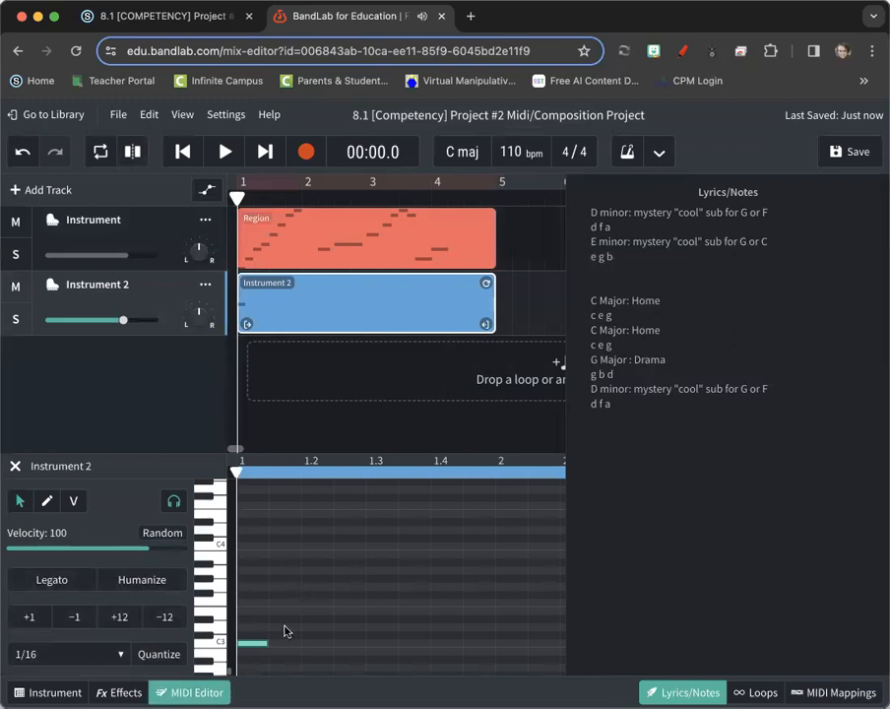
mouse_move(266, 644)
mouse_down()
mouse_move(305, 645)
mouse_move(262, 647)
mouse_up()
mouse_move(109, 324)
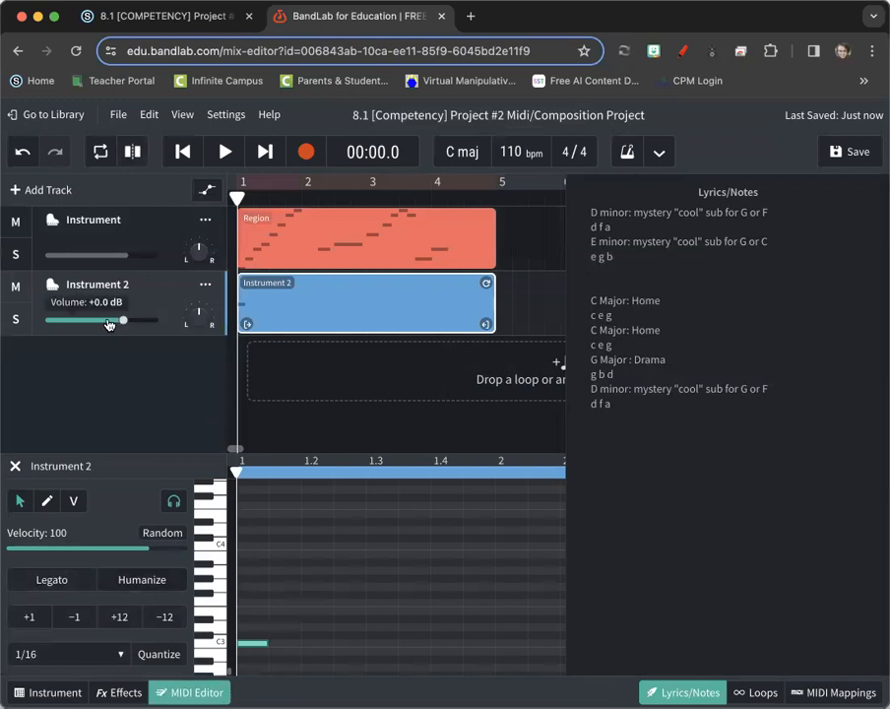
drag(110, 321, 77, 322)
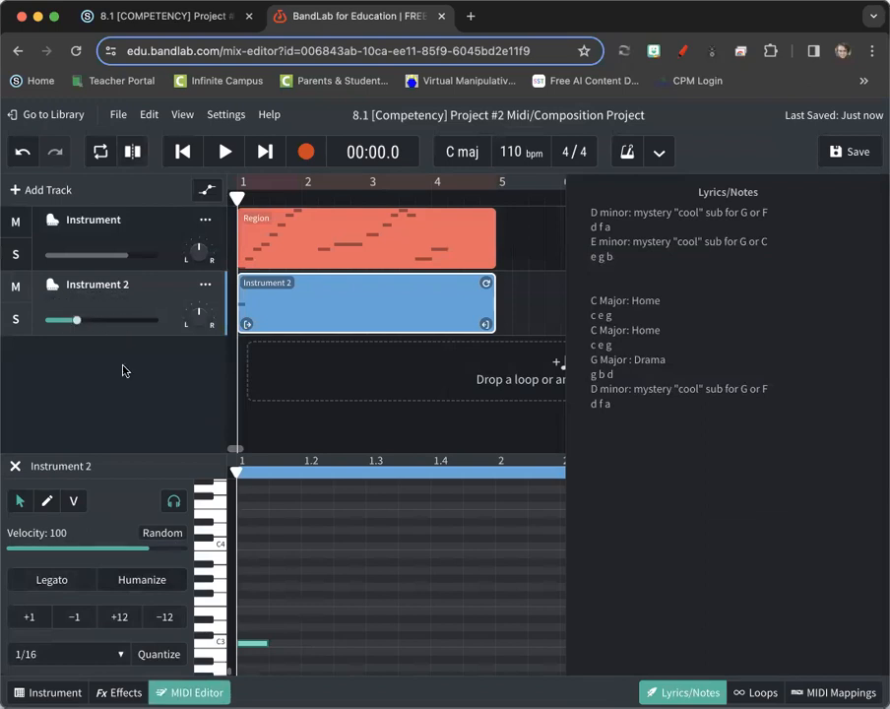
Draw E3, G3 and C4 notes after the C3 note to form a rising arpeggio
click(277, 617)
double_click(278, 611)
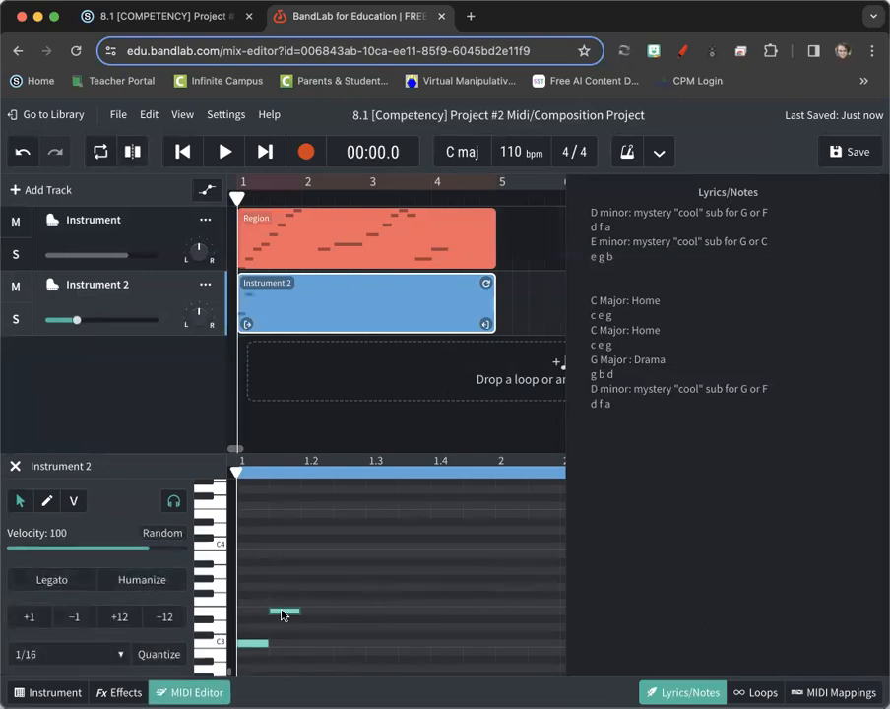
click(47, 503)
click(324, 586)
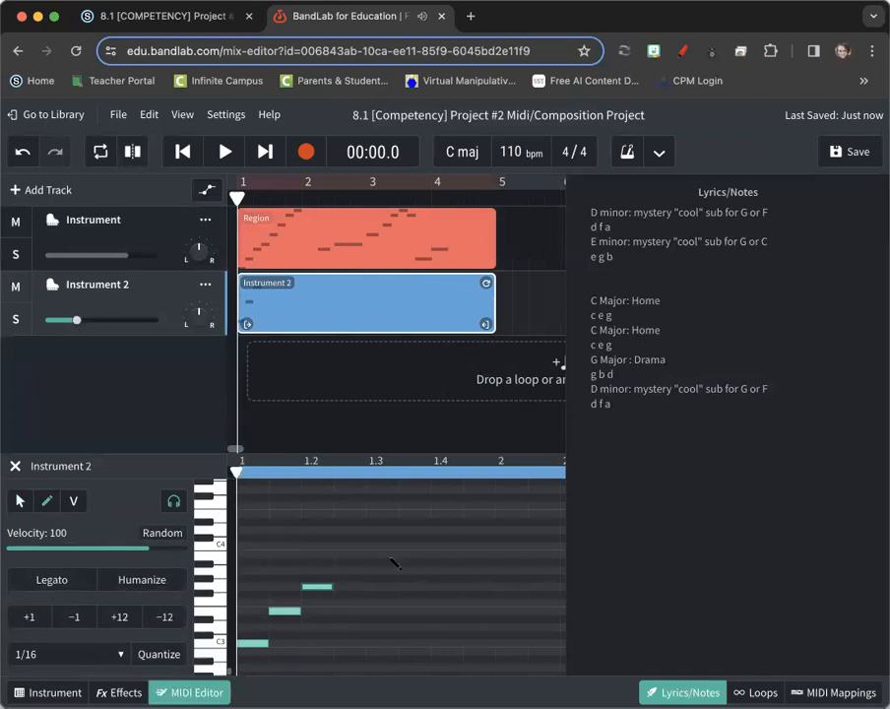
click(341, 645)
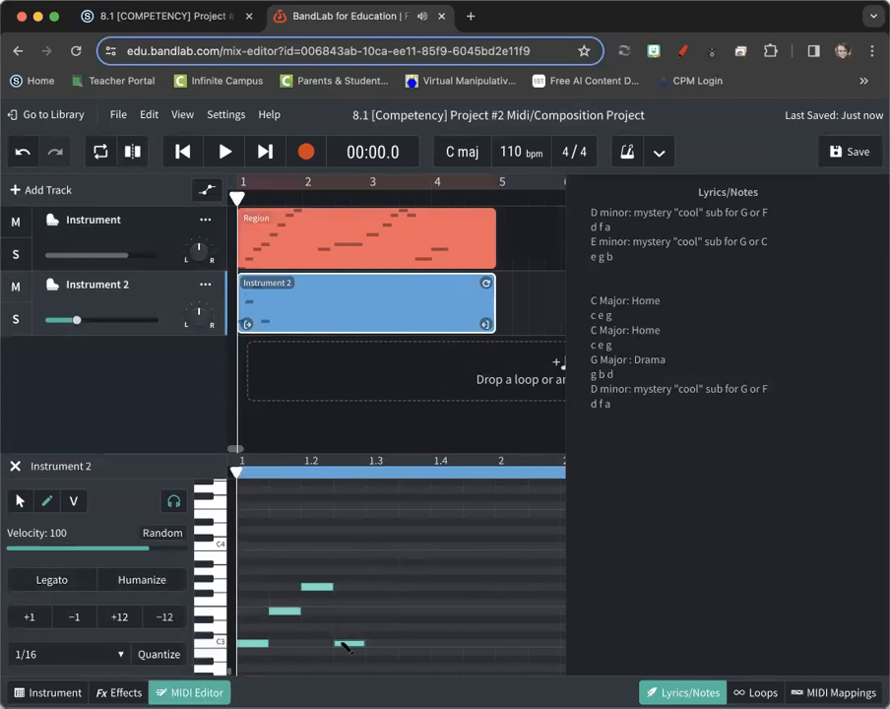
click(343, 645)
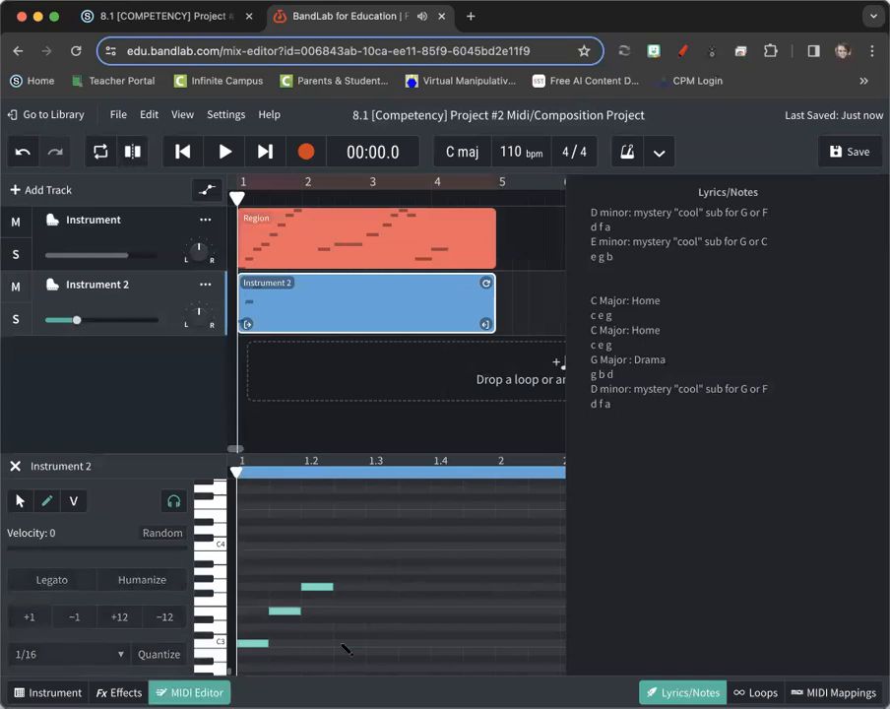
scroll(347, 645, down, 3)
scroll(346, 644, up, 2)
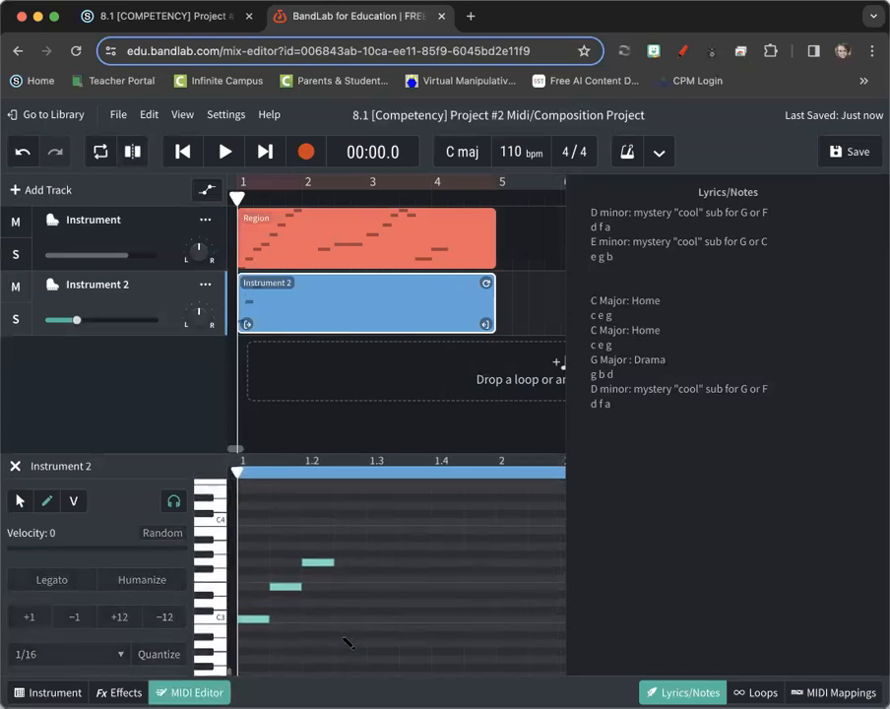
scroll(346, 645, up, 2)
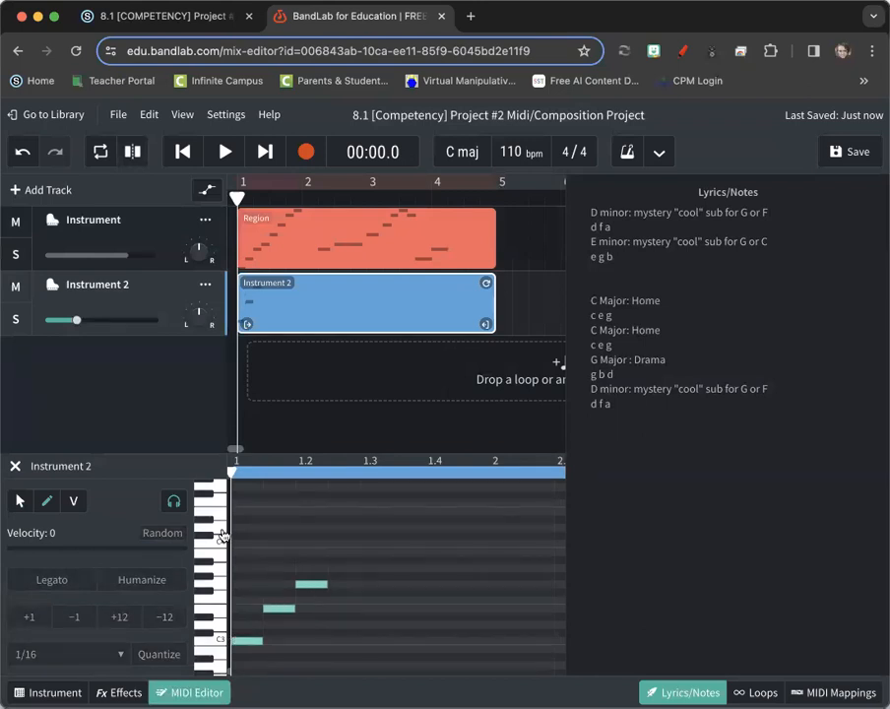
click(345, 543)
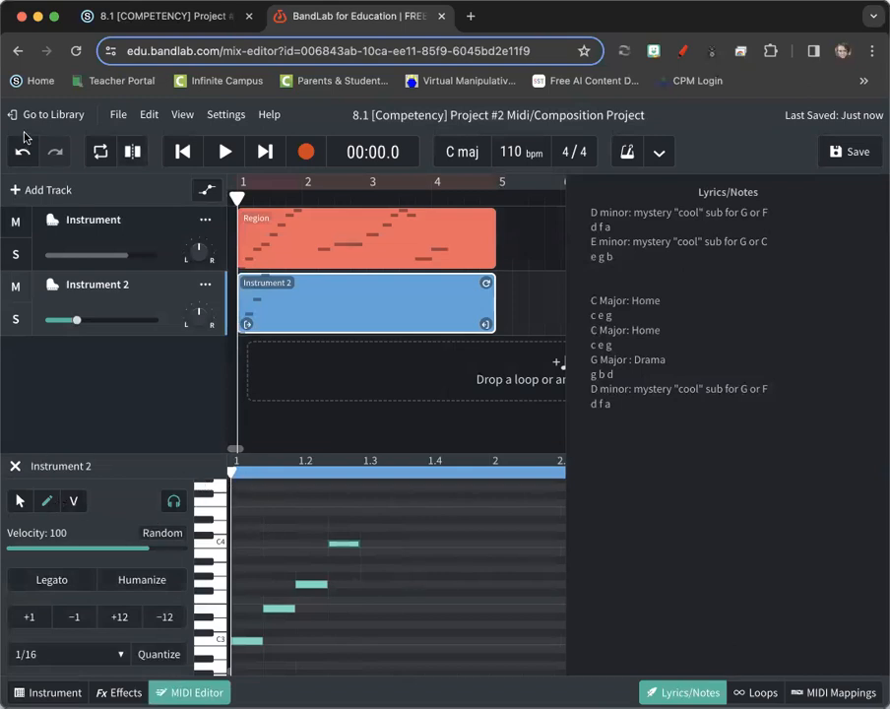
Select the four C3–E3–G3–C4 notes and paste a copy right after them
click(20, 501)
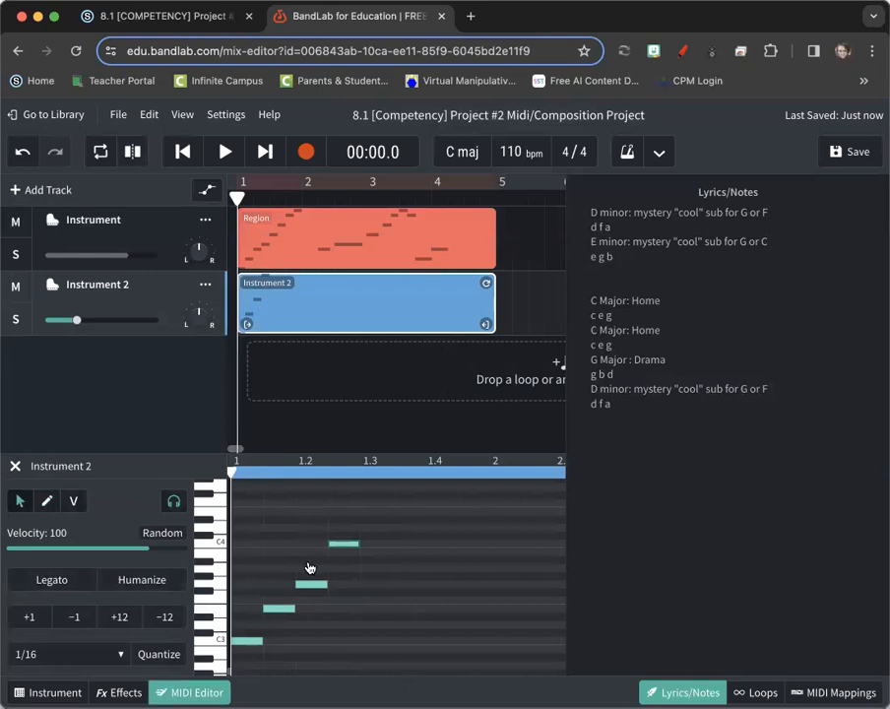
drag(248, 518, 327, 659)
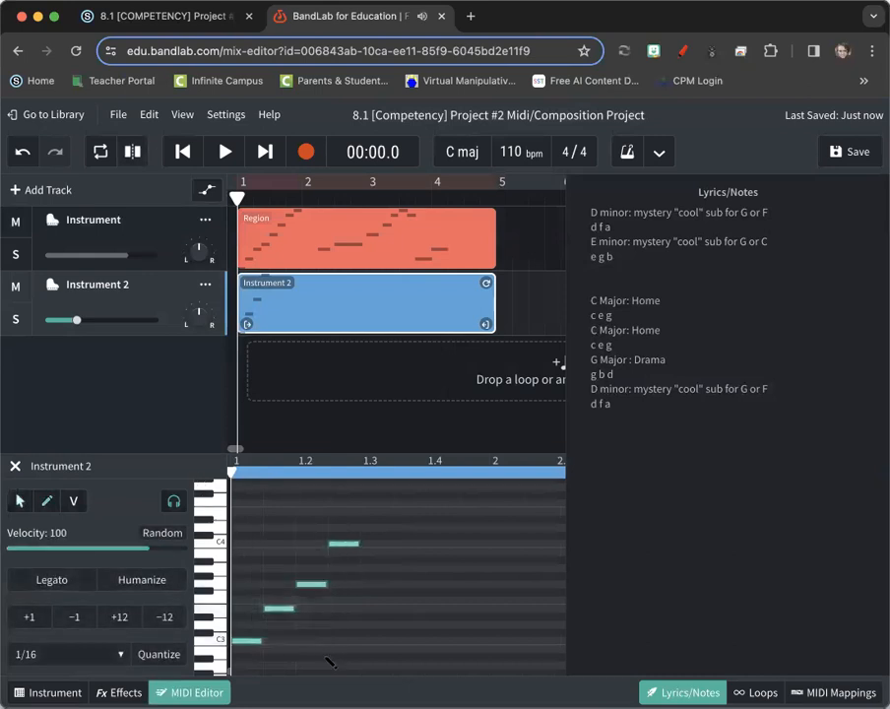
click(362, 474)
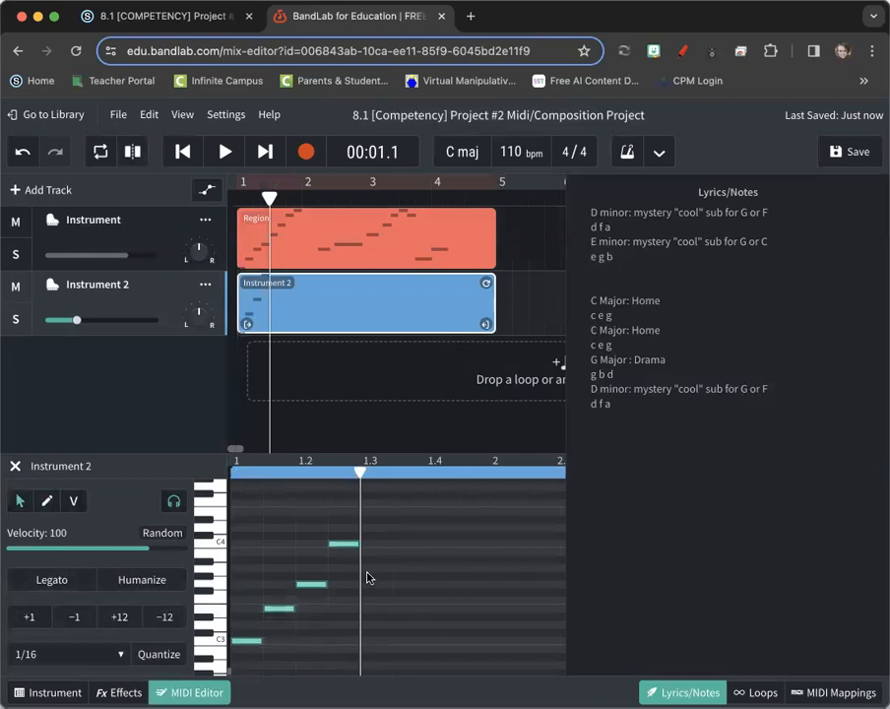
key(ctrl+v)
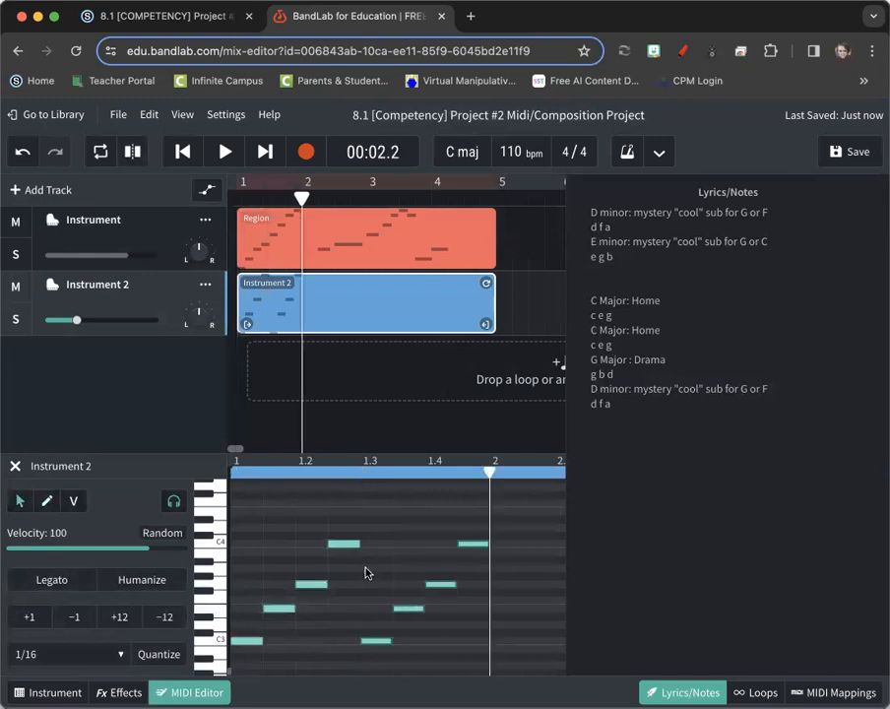
Mute the melody track and play the arpeggio back from the start
click(16, 223)
click(187, 158)
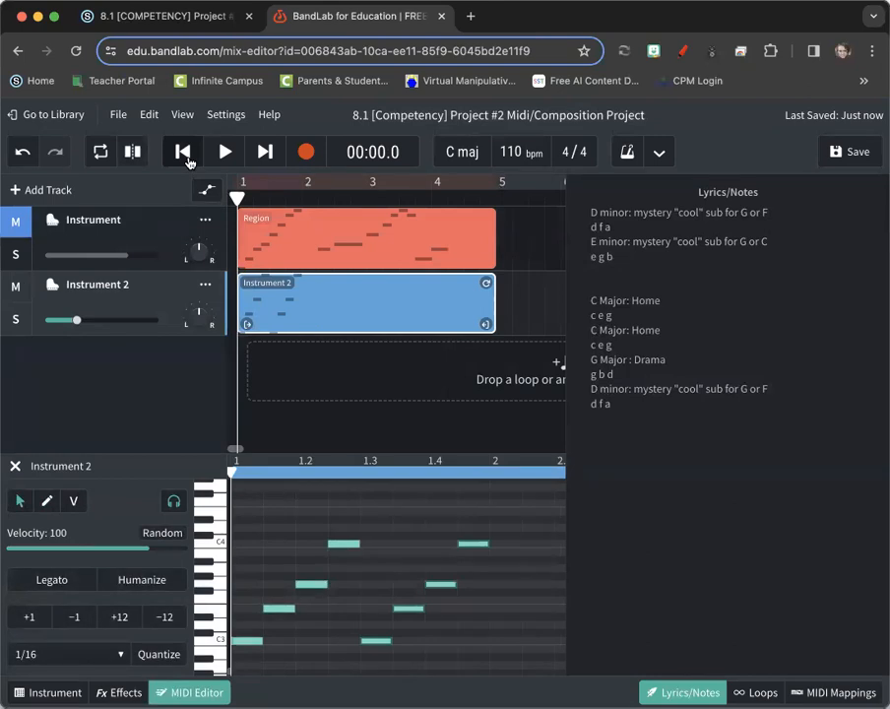
click(227, 153)
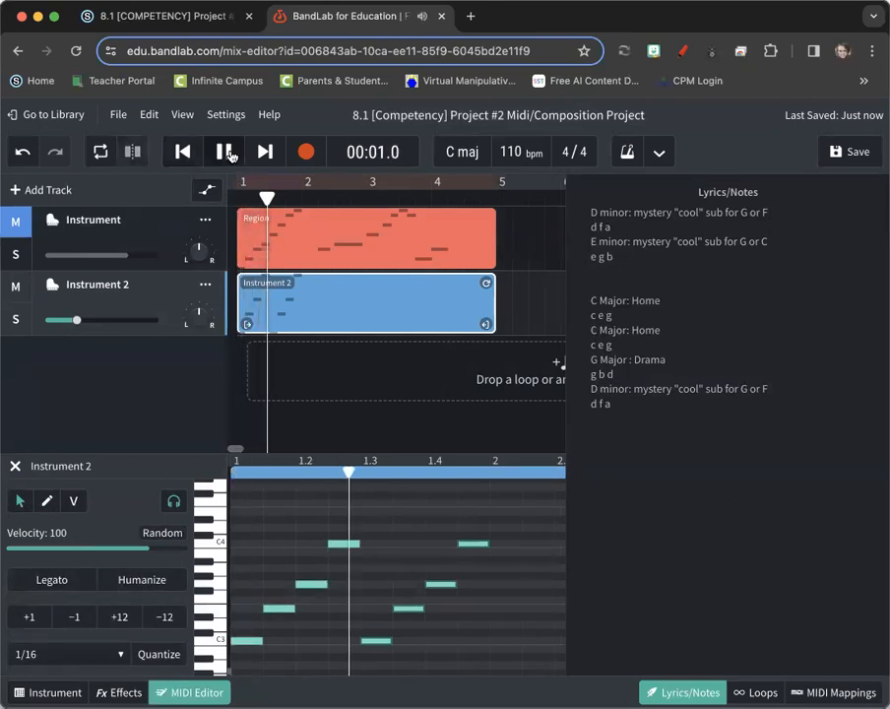
click(227, 153)
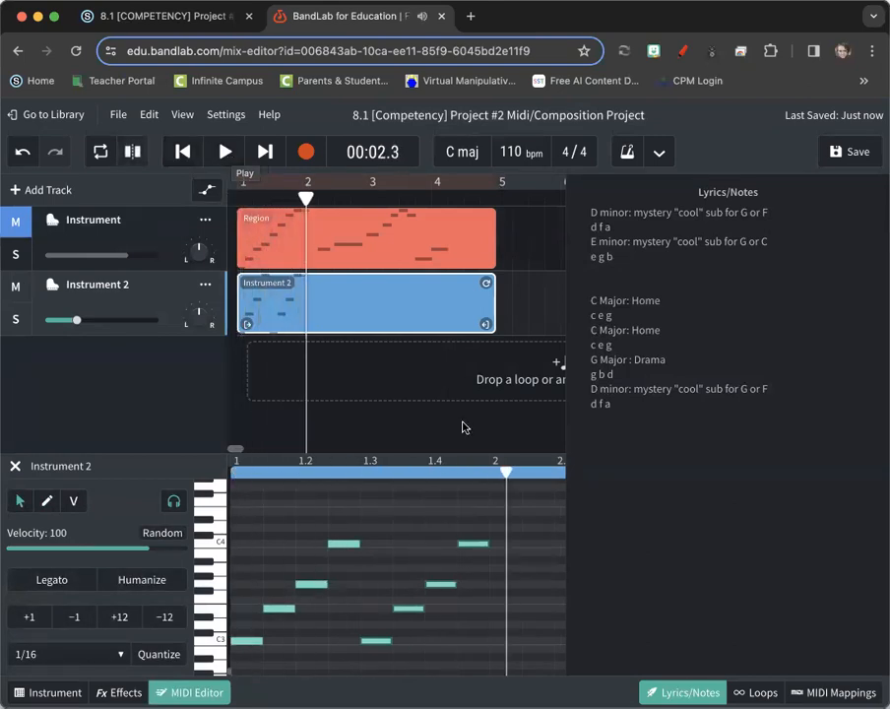
Paste another arpeggio copy to fill bar 2 and play it back from bar 1
drag(251, 503, 455, 658)
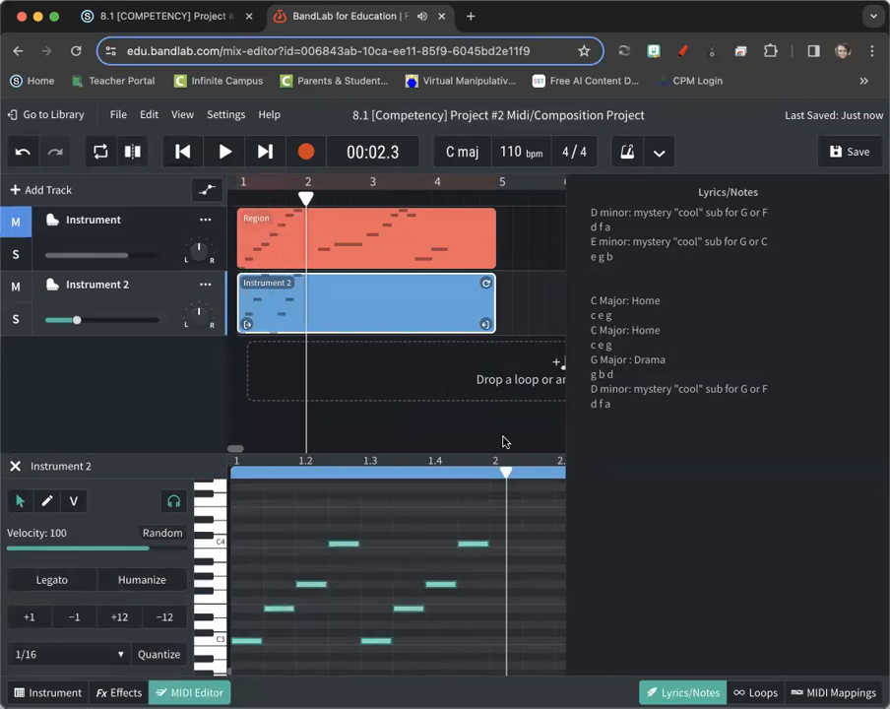
click(487, 472)
key(ctrl+v)
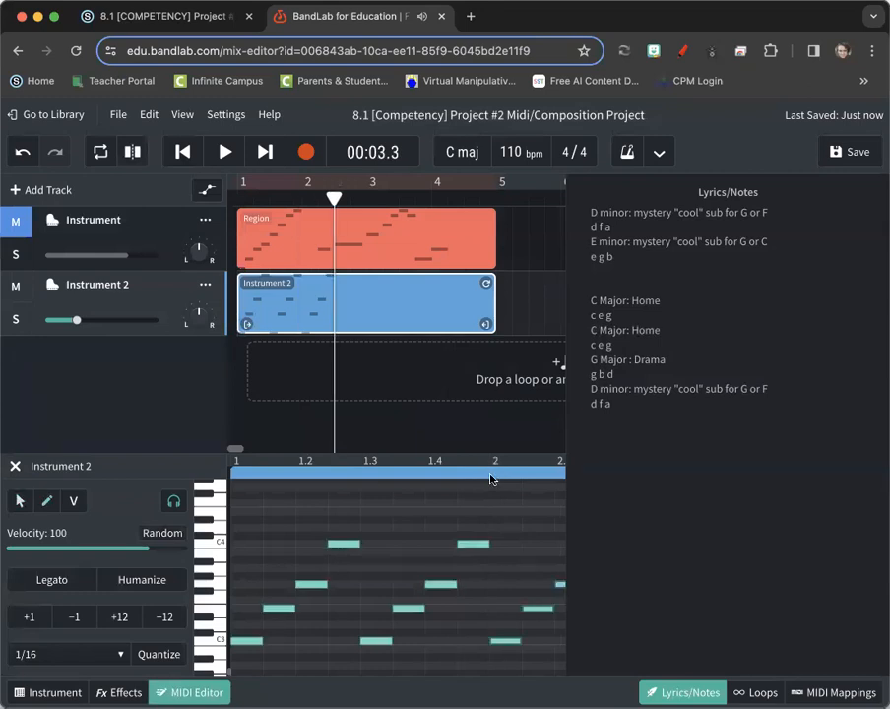
scroll(489, 570, right, 5)
scroll(489, 570, left, 4)
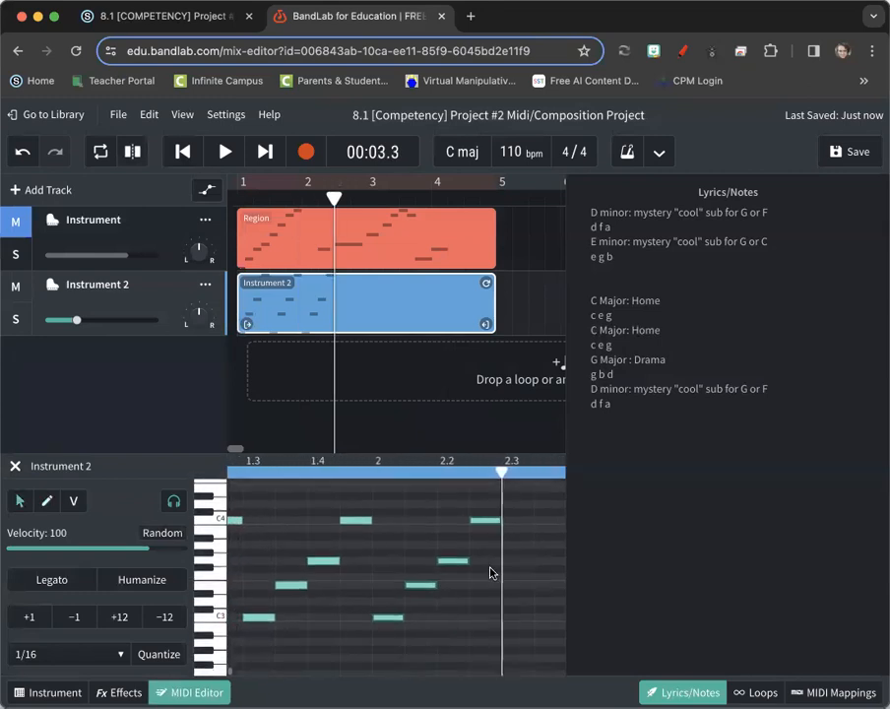
click(182, 151)
click(225, 151)
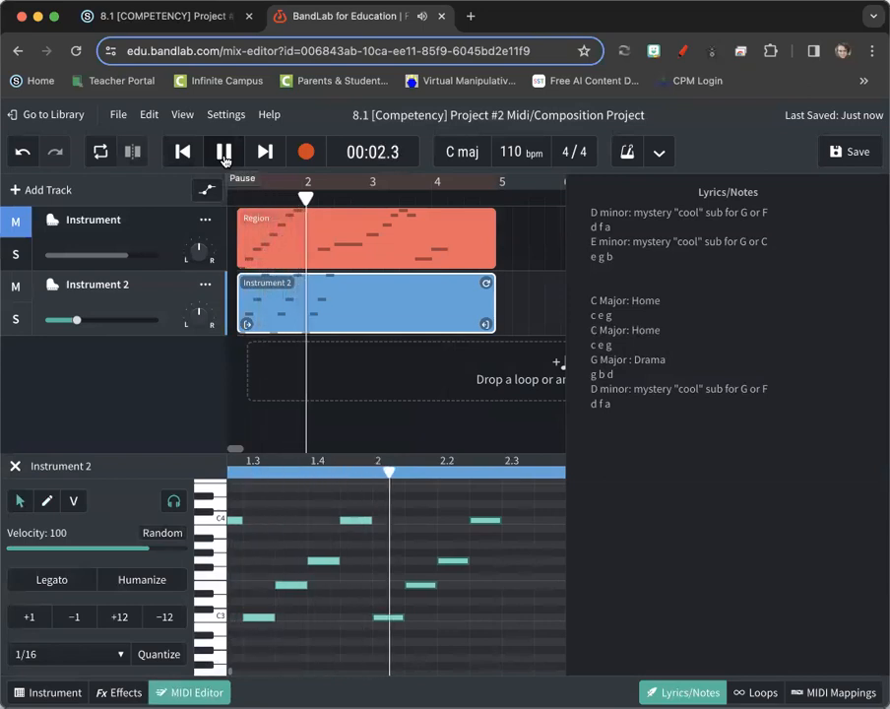
click(224, 153)
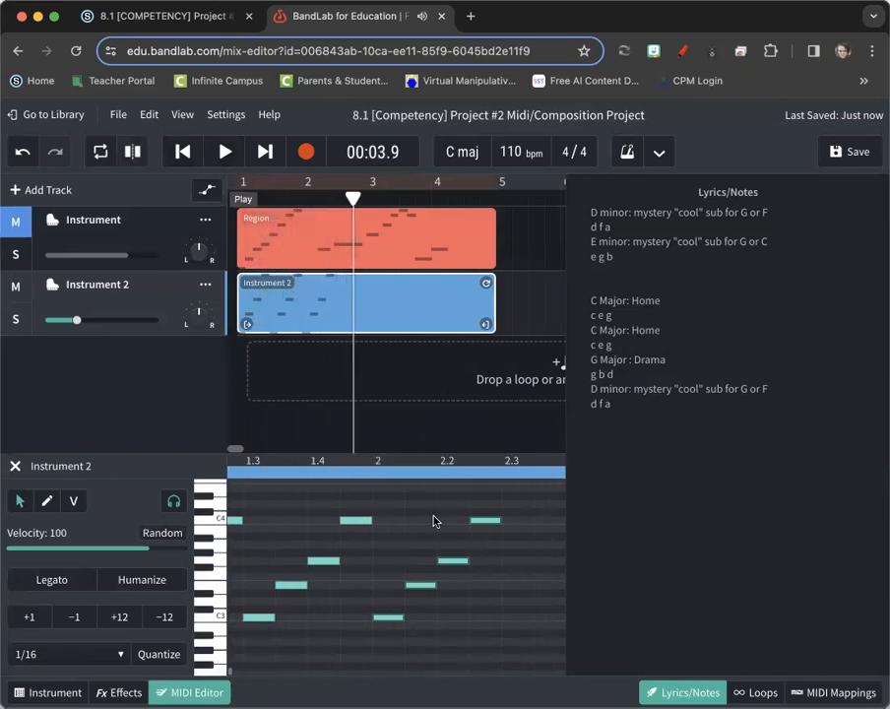
Scroll the piano roll to beats 2.4–3.4 and place the playhead at bar 3
scroll(432, 595, right, 5)
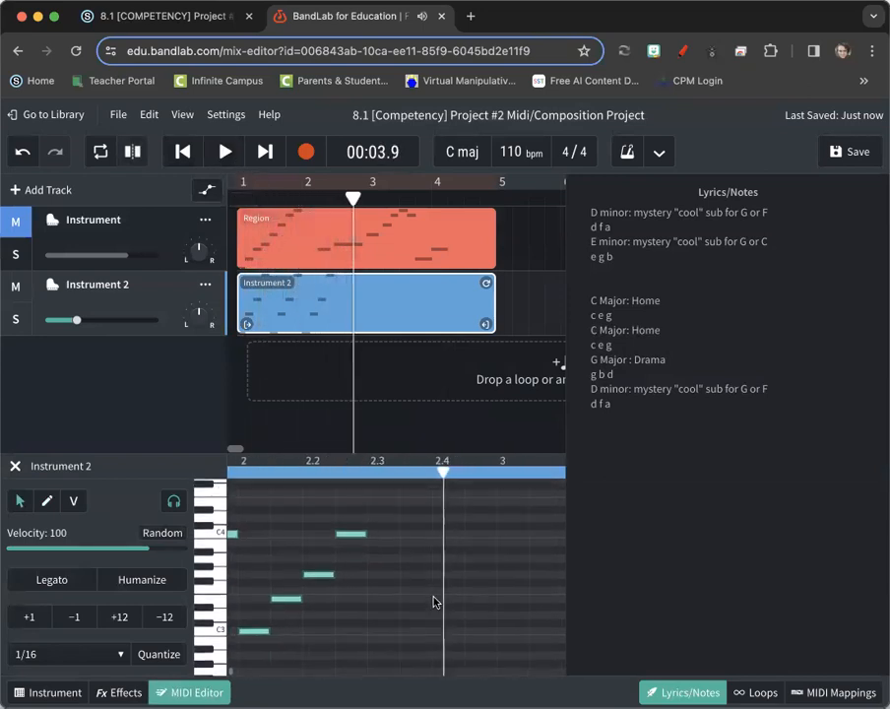
click(359, 474)
scroll(359, 482, left, 4)
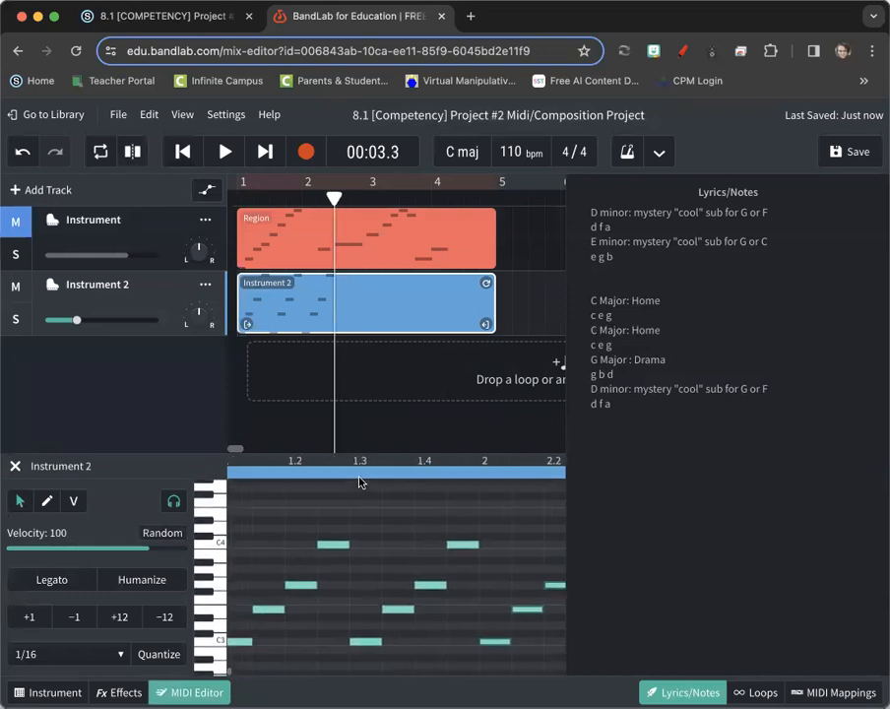
scroll(360, 482, right, 4)
scroll(360, 482, left, 3)
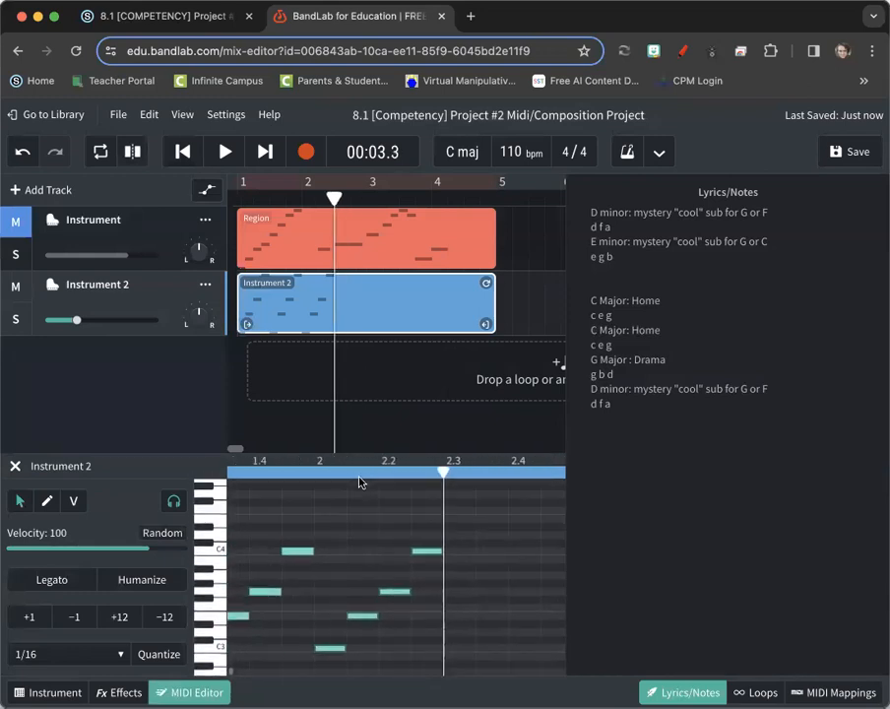
scroll(359, 481, right, 3)
scroll(359, 482, left, 5)
scroll(360, 482, right, 2)
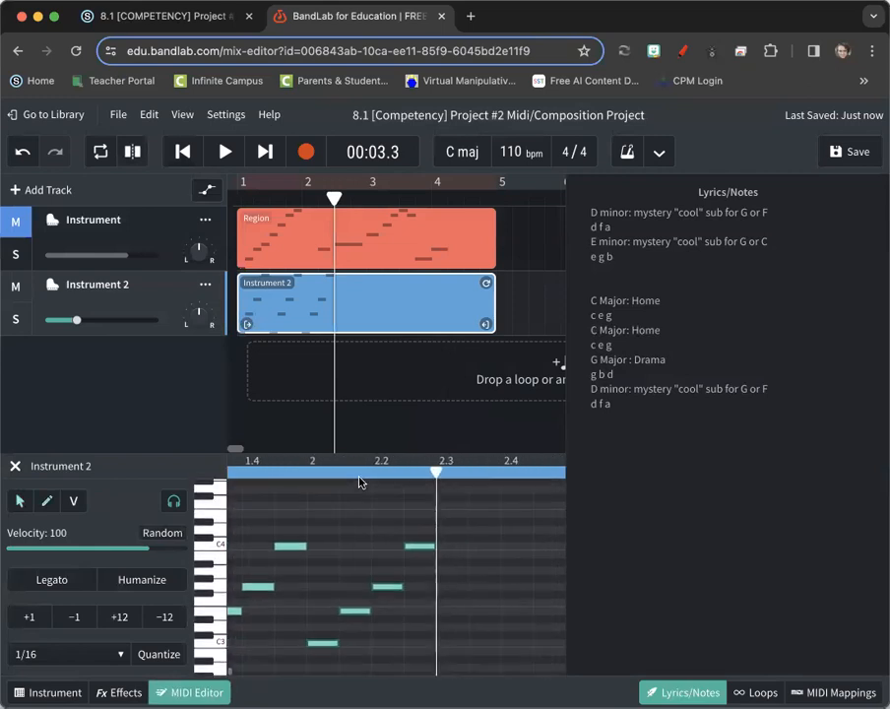
scroll(481, 528, right, 5)
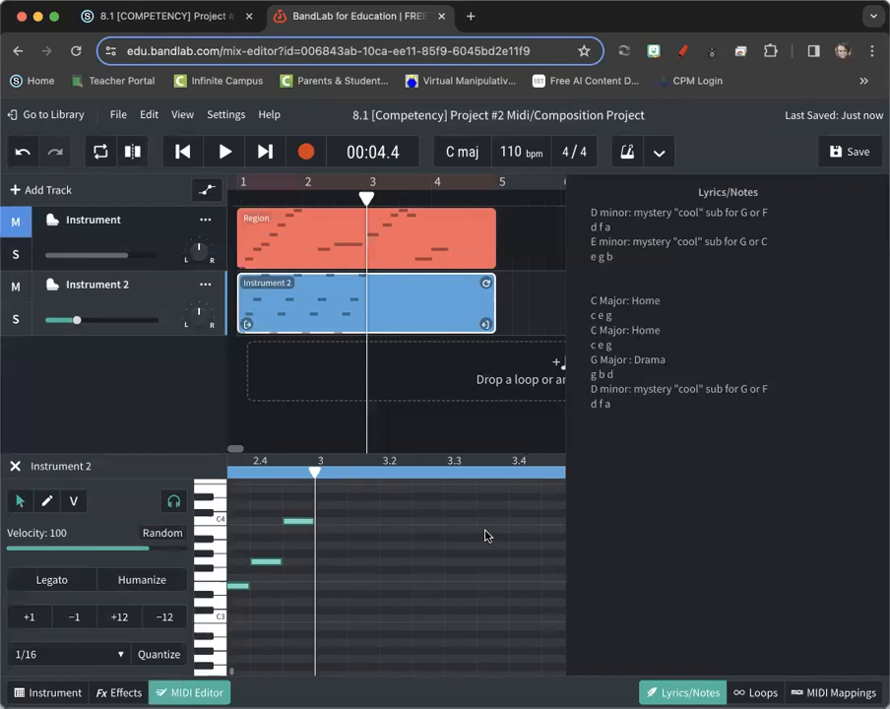
Draw the first three notes of a rising G–B–D arpeggio at the start of bar 3
click(385, 550)
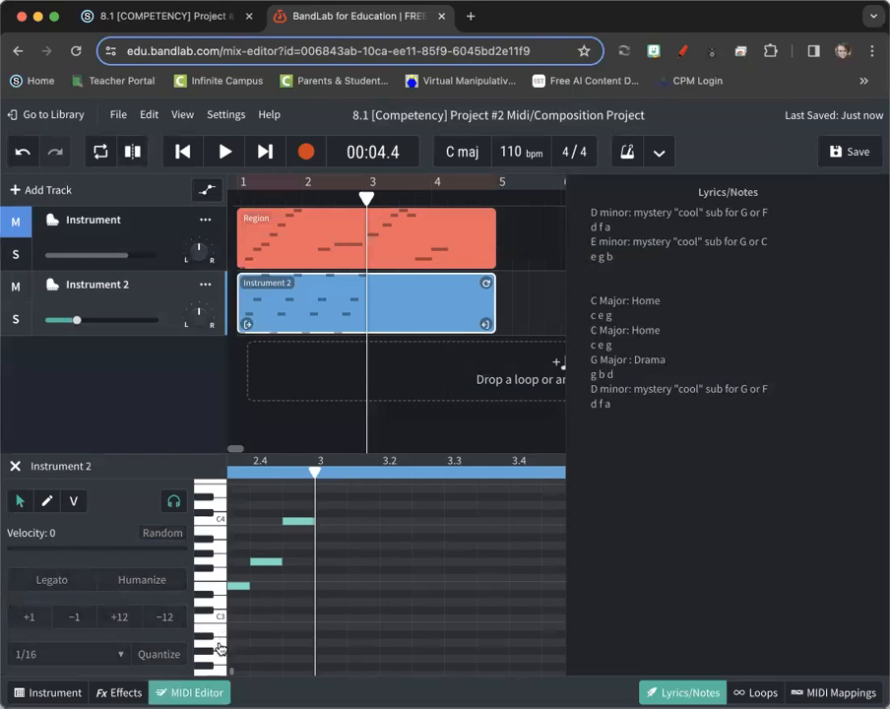
double_click(334, 658)
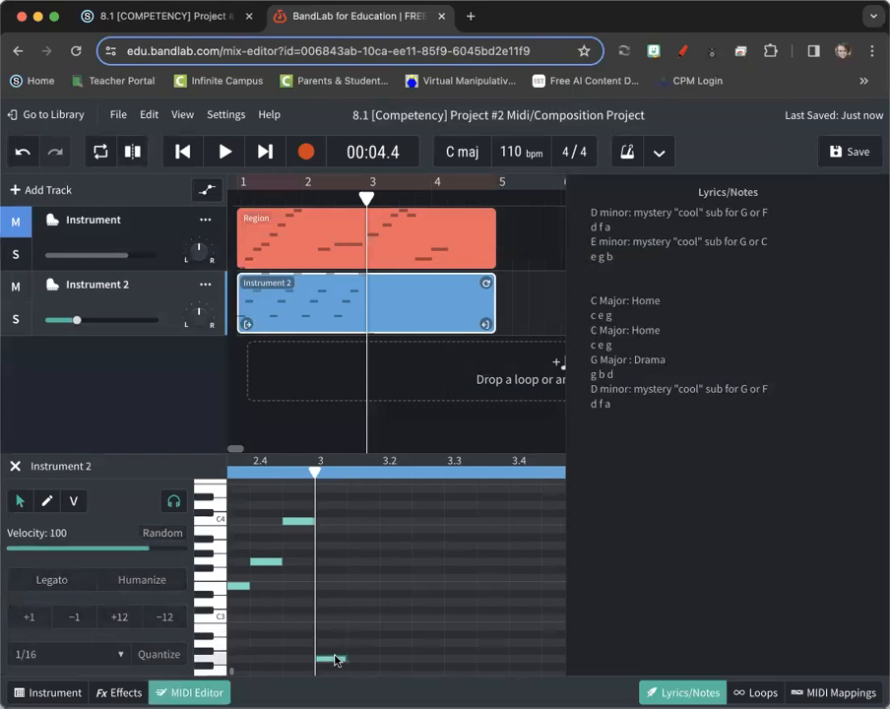
click(56, 501)
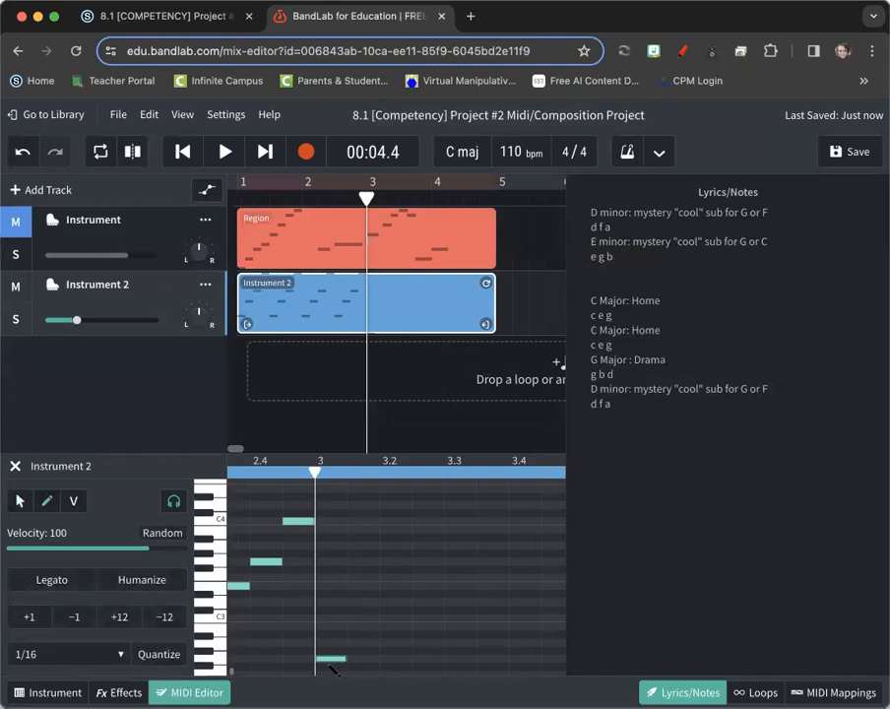
click(369, 626)
click(400, 600)
click(400, 600)
click(400, 600)
click(400, 599)
click(400, 600)
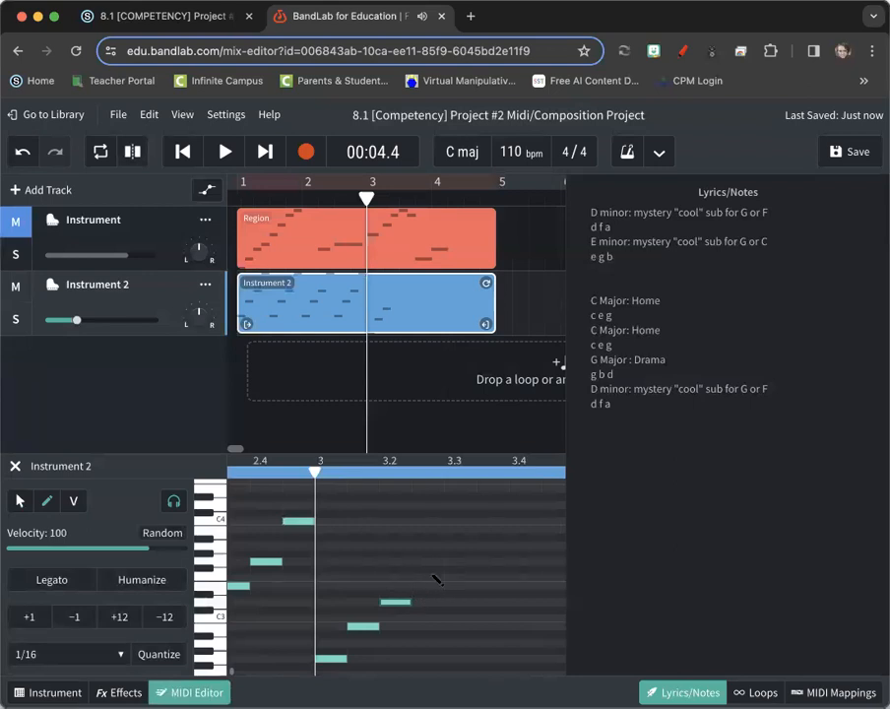
Add the top G note and select all four new bar-3 notes
click(431, 578)
click(437, 582)
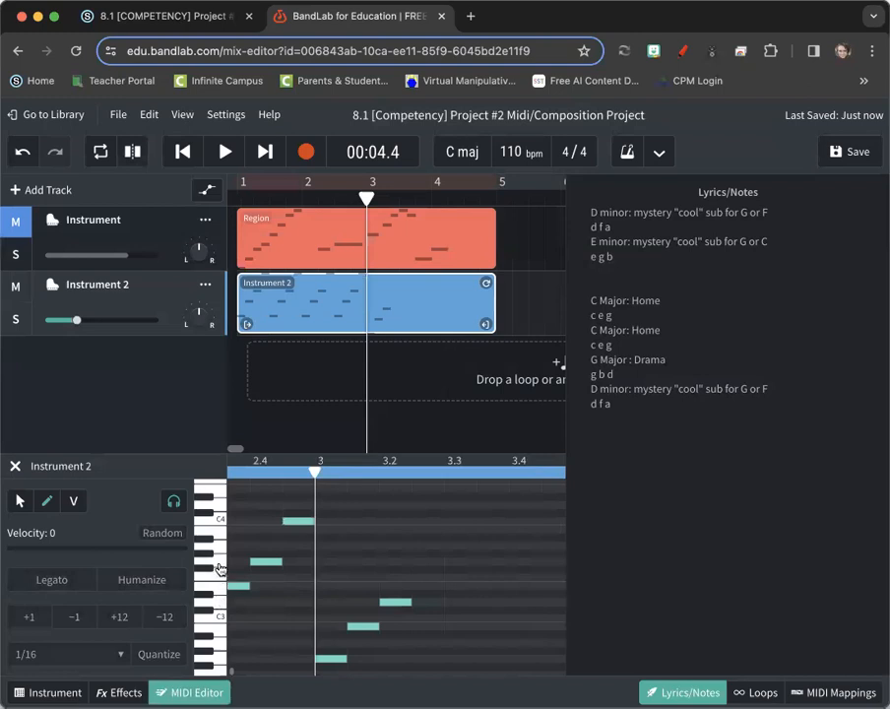
click(427, 564)
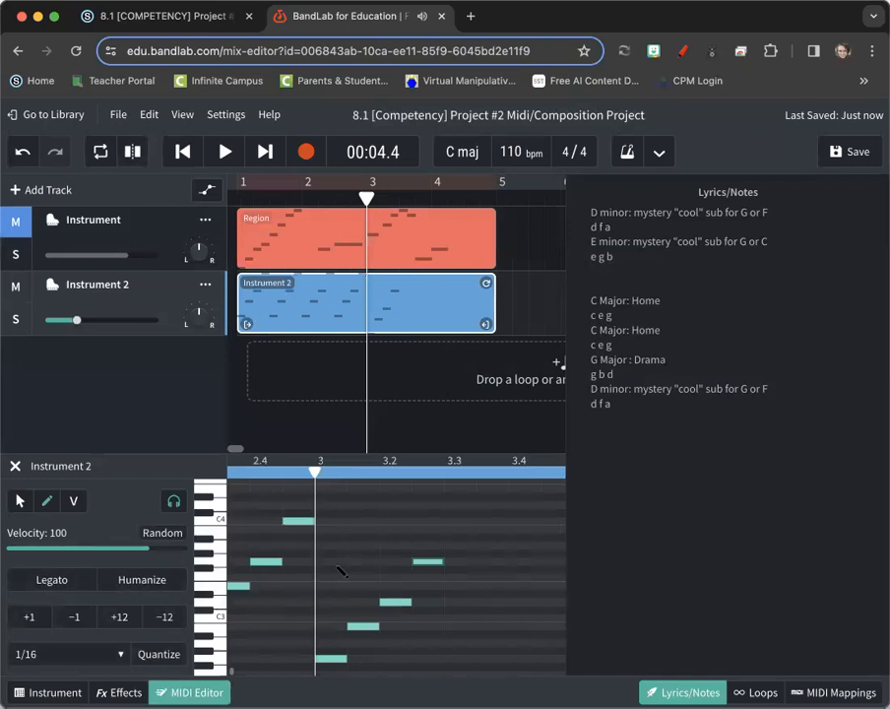
click(19, 501)
drag(339, 534, 425, 670)
Paste a copy of the bar-3 G arpeggio right after it
click(437, 475)
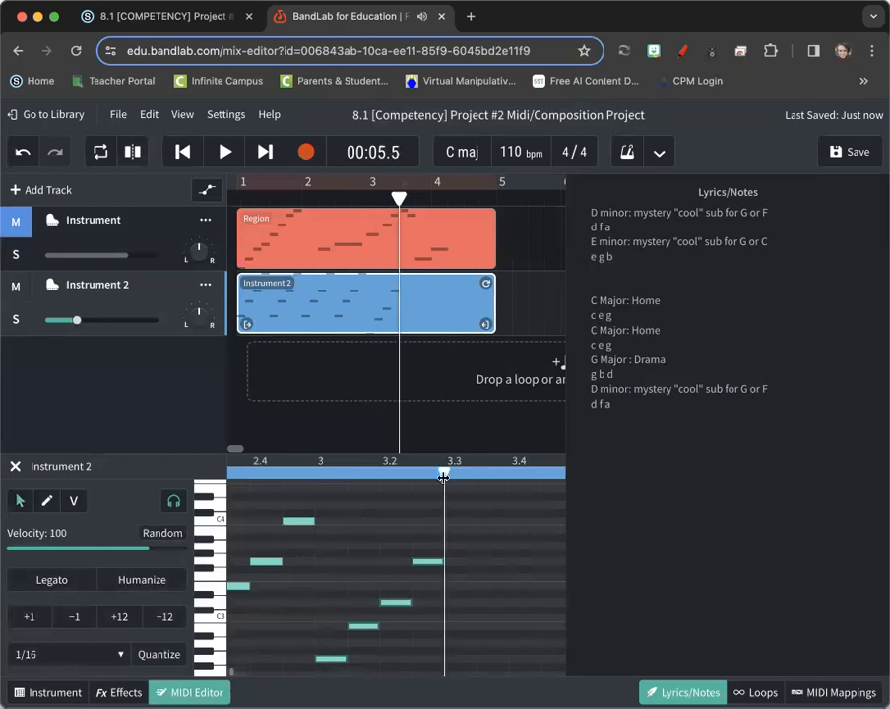
key(ctrl+v)
scroll(469, 582, right, 5)
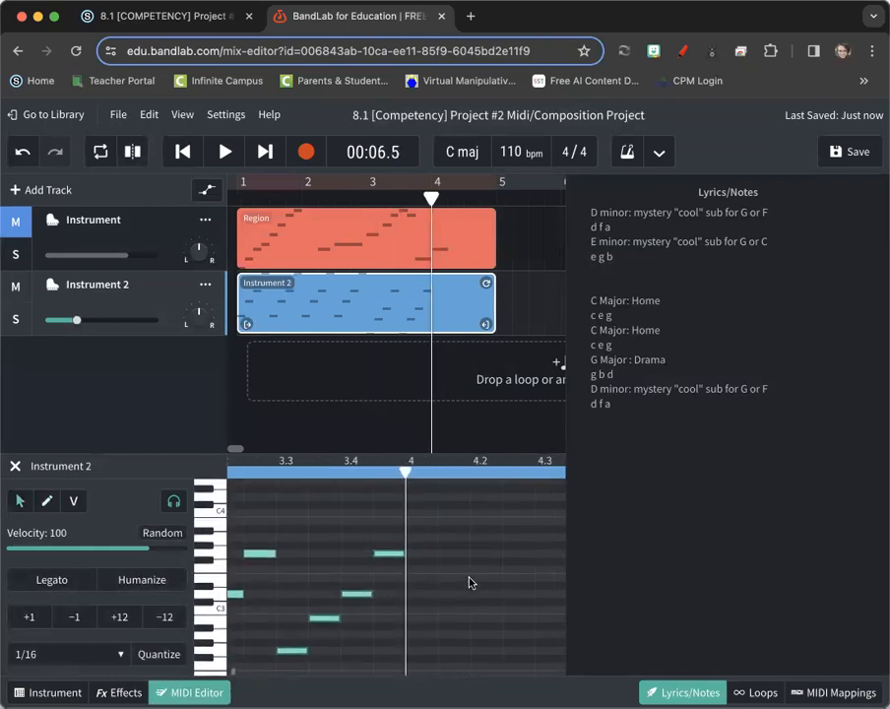
scroll(414, 582, right, 2)
scroll(414, 581, up, 2)
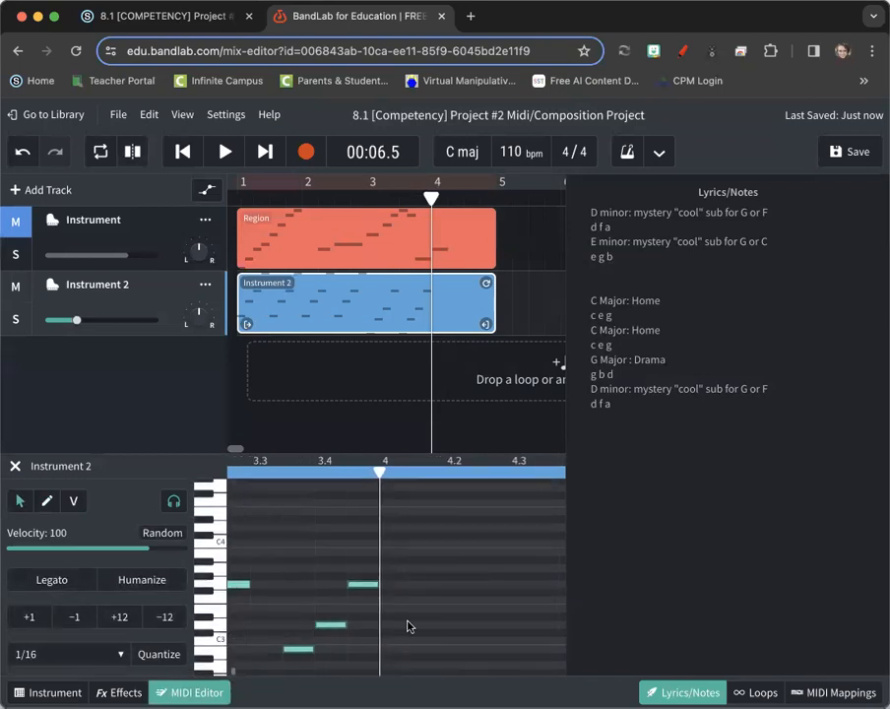
scroll(406, 624, right, 5)
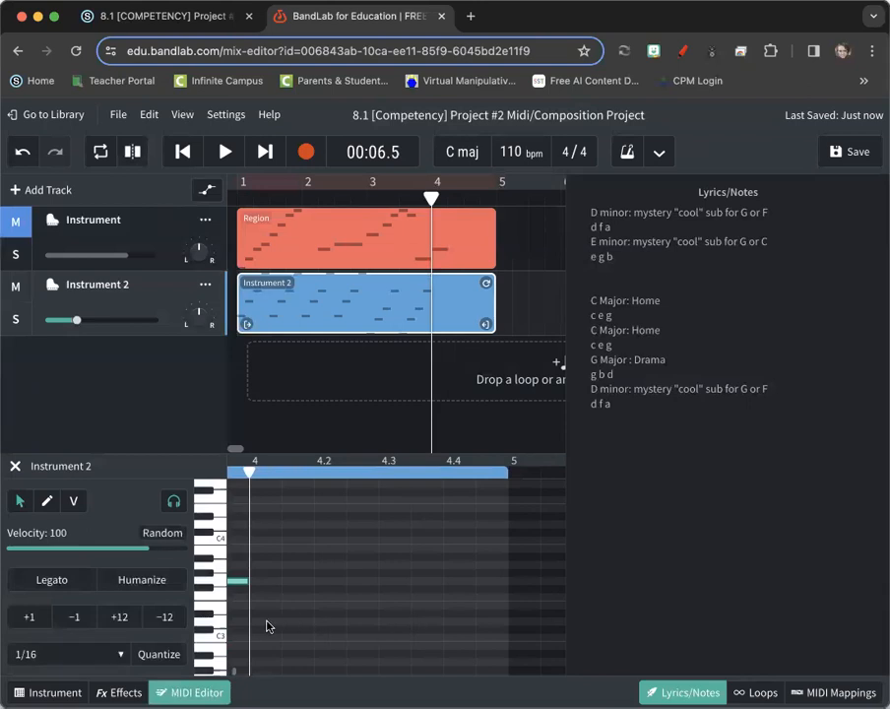
Draw a rising D–F–A–D arpeggio in bar 4 and paste a repeat after it
double_click(264, 621)
click(47, 507)
click(299, 598)
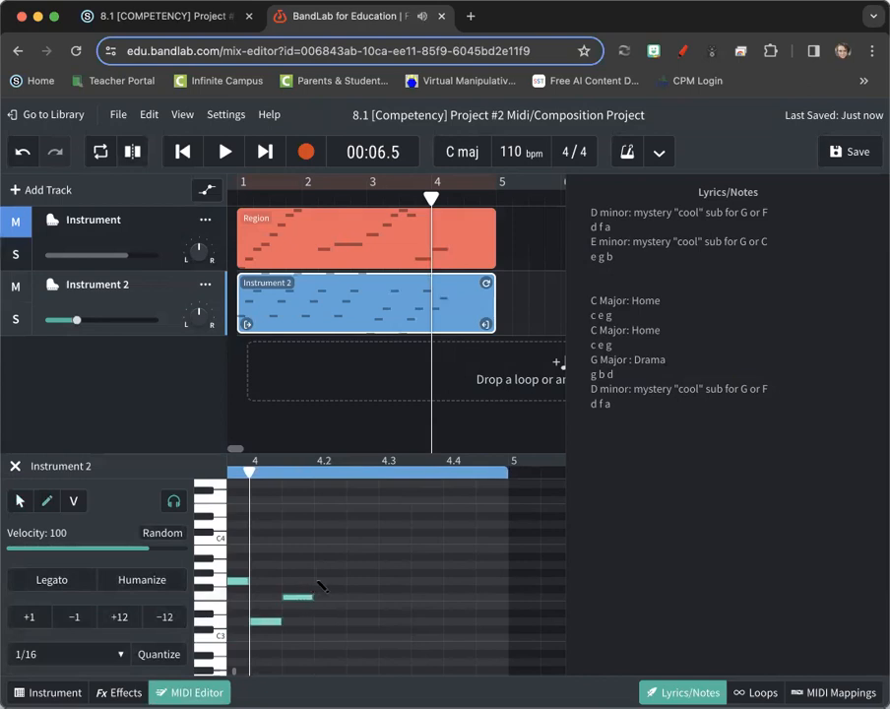
click(329, 566)
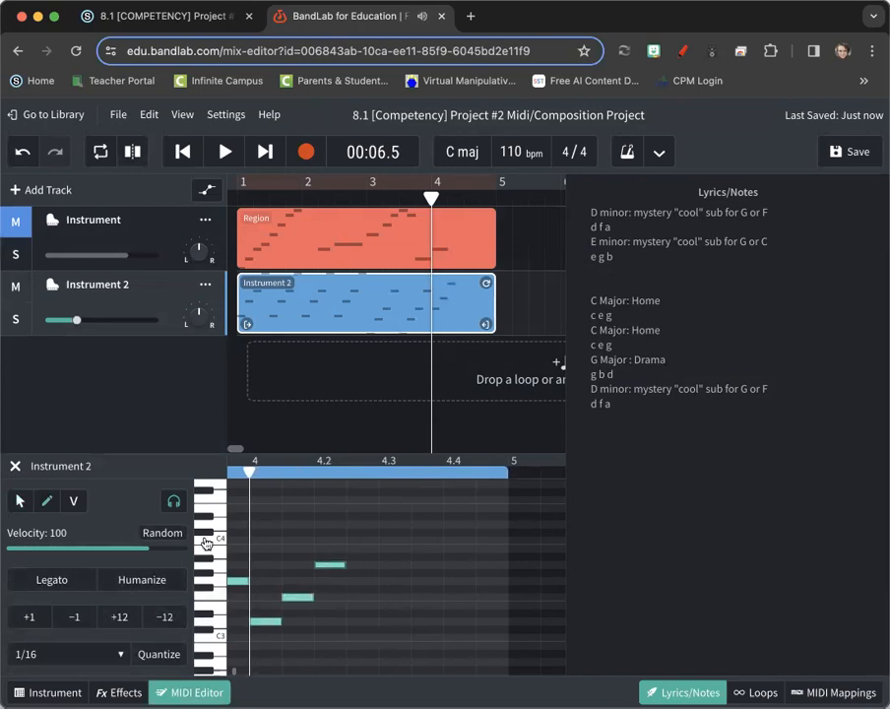
click(369, 525)
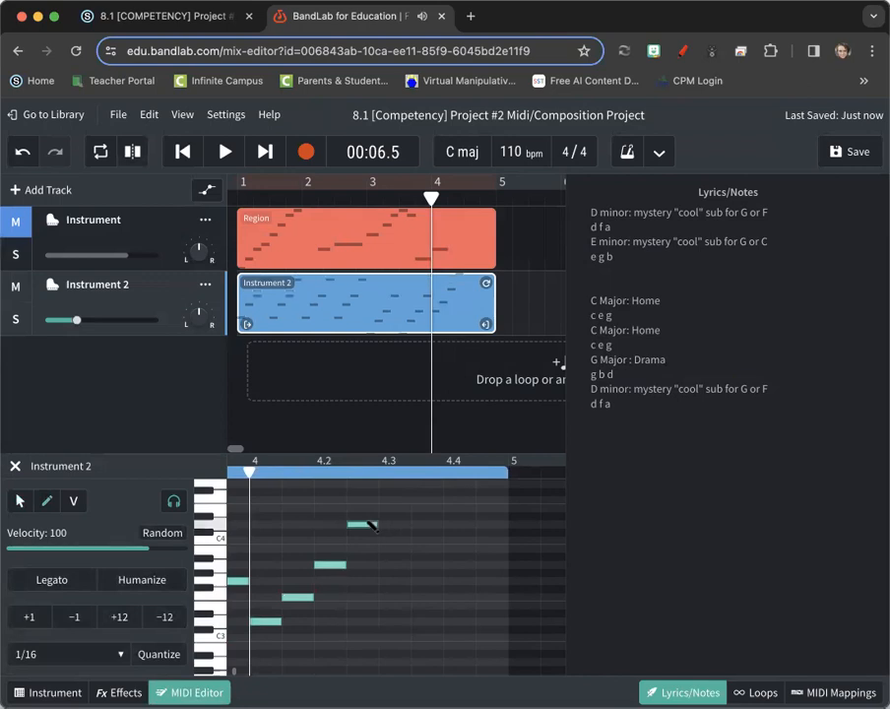
click(20, 500)
mouse_move(270, 494)
mouse_down()
mouse_move(327, 639)
mouse_move(353, 643)
mouse_up()
click(380, 474)
key(ctrl+v)
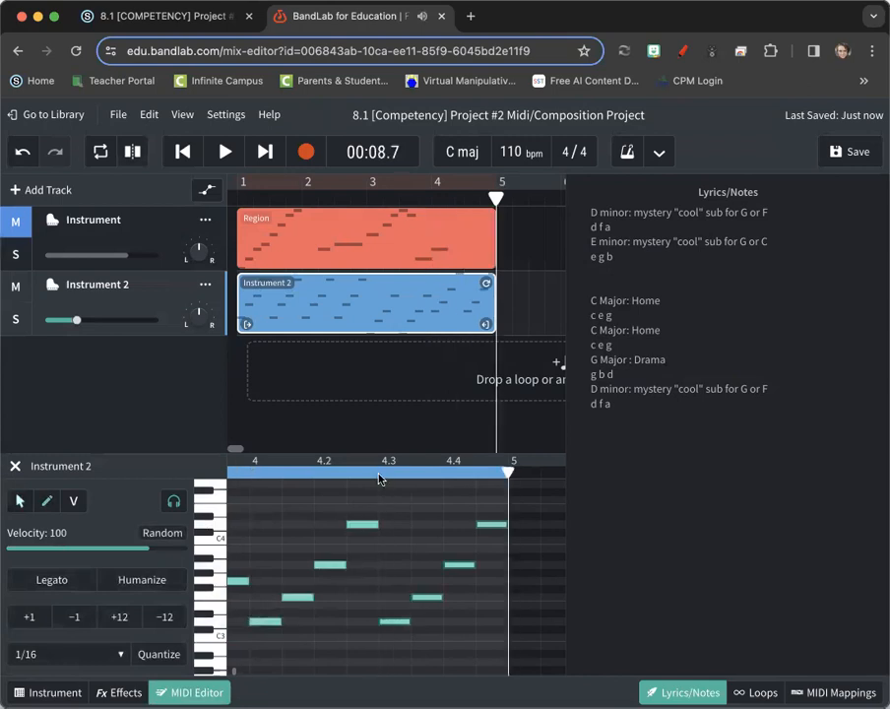
click(183, 156)
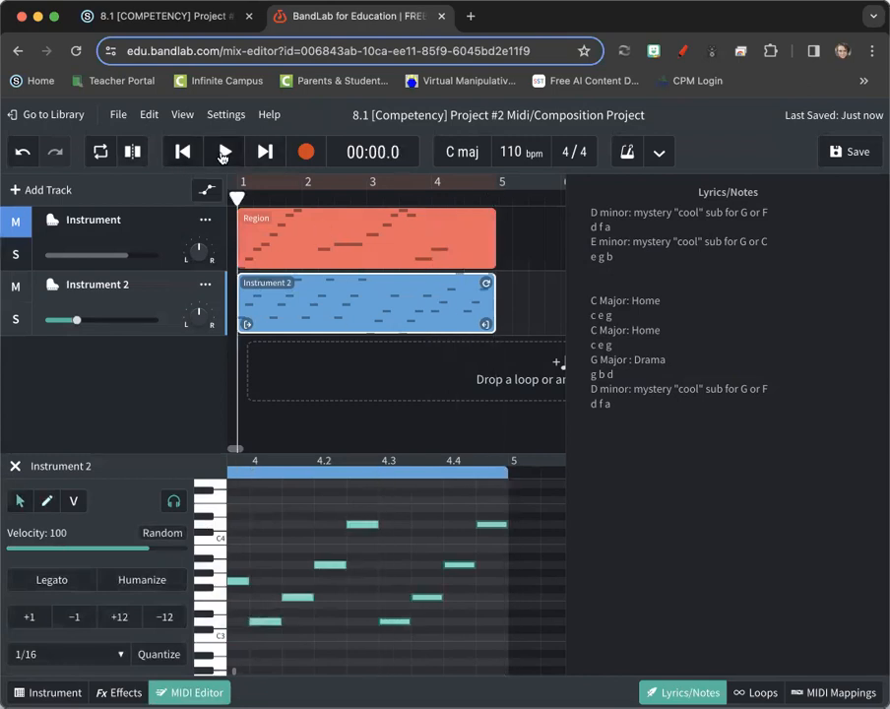
click(224, 154)
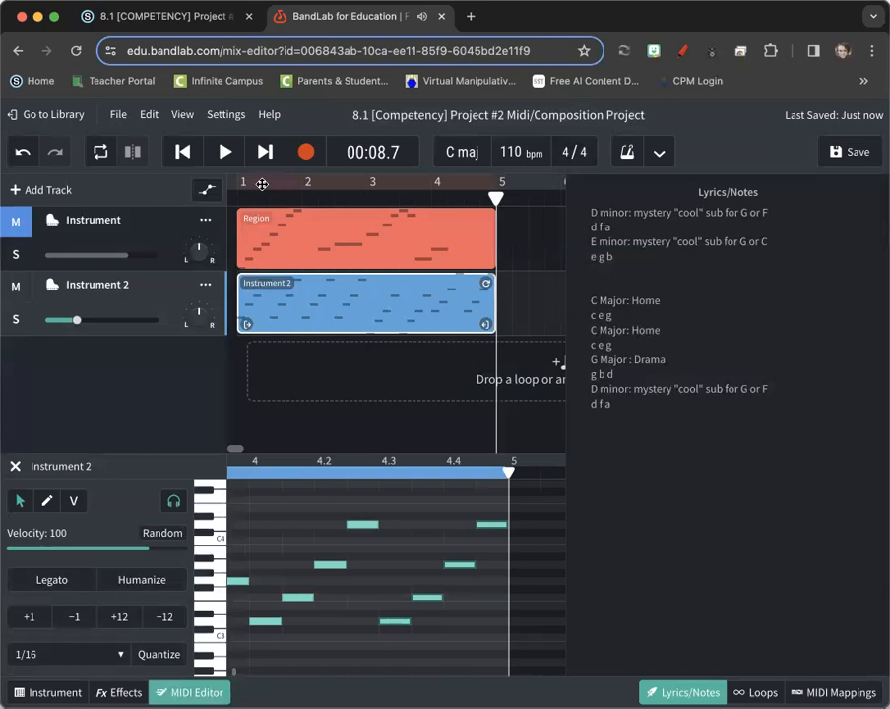
click(227, 151)
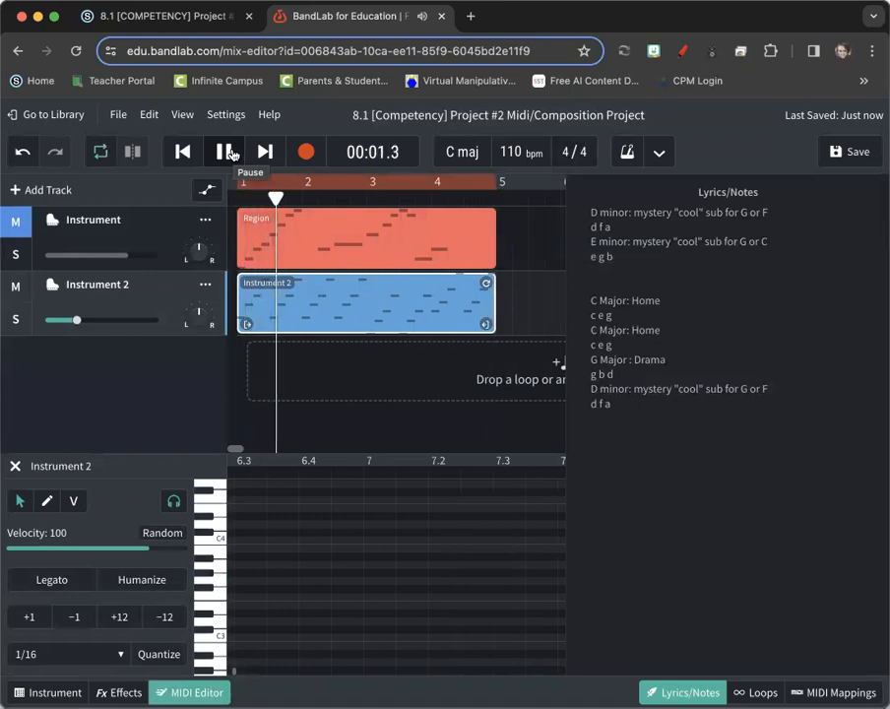
click(228, 152)
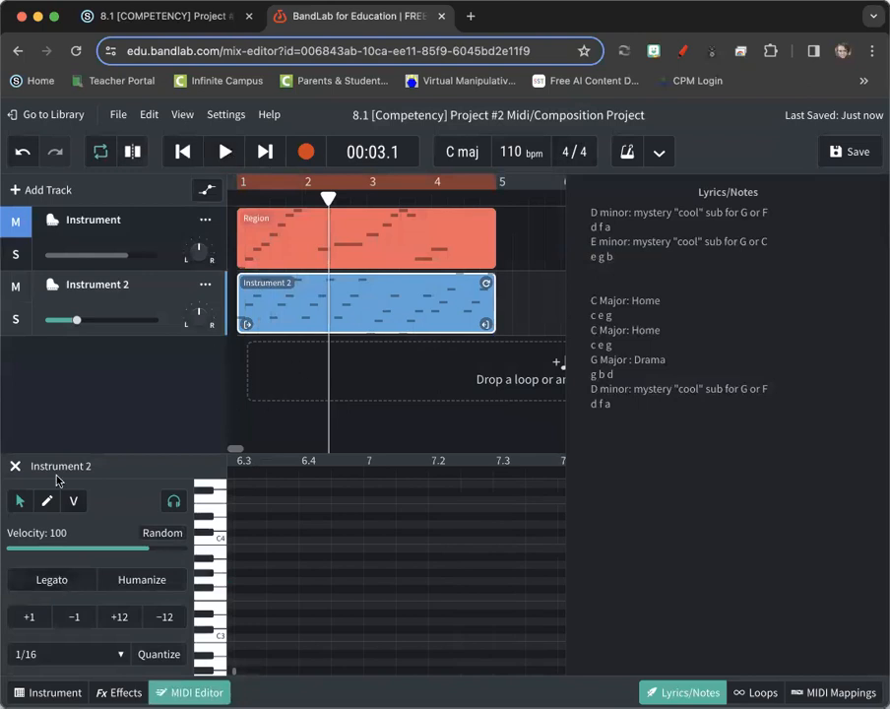
Switch Instrument 2 from Grand Piano to the Synth Keys preset LoFi Mallets, after previewing Phonk Bell Classic
click(43, 692)
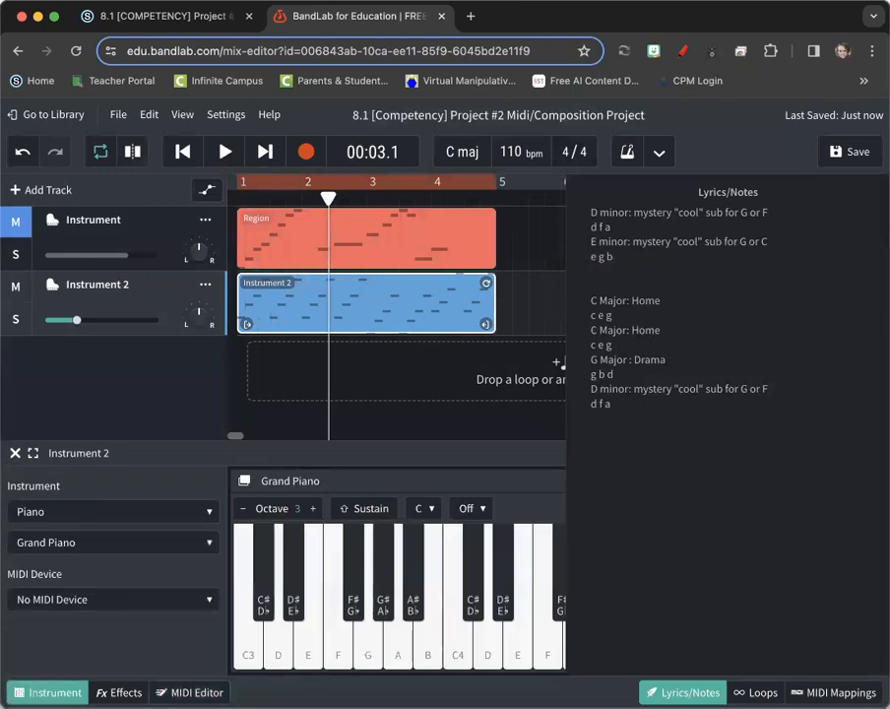
click(80, 511)
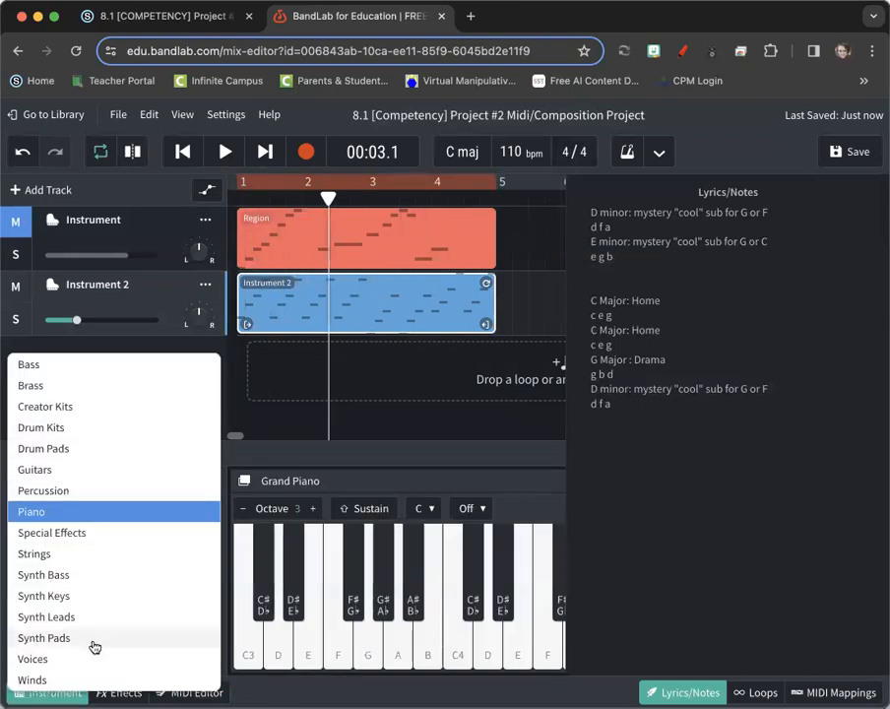
click(106, 597)
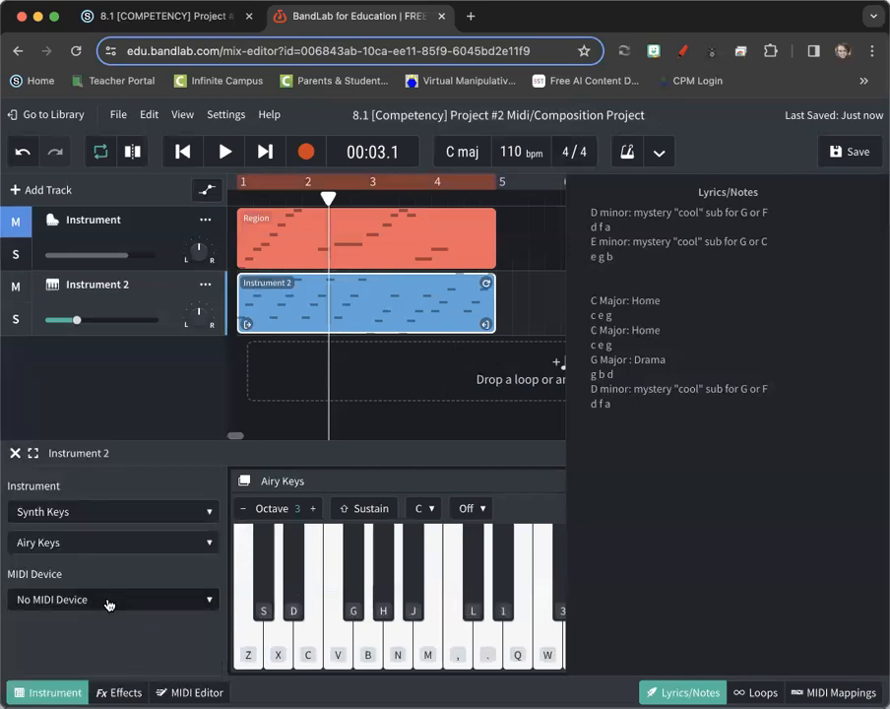
click(103, 541)
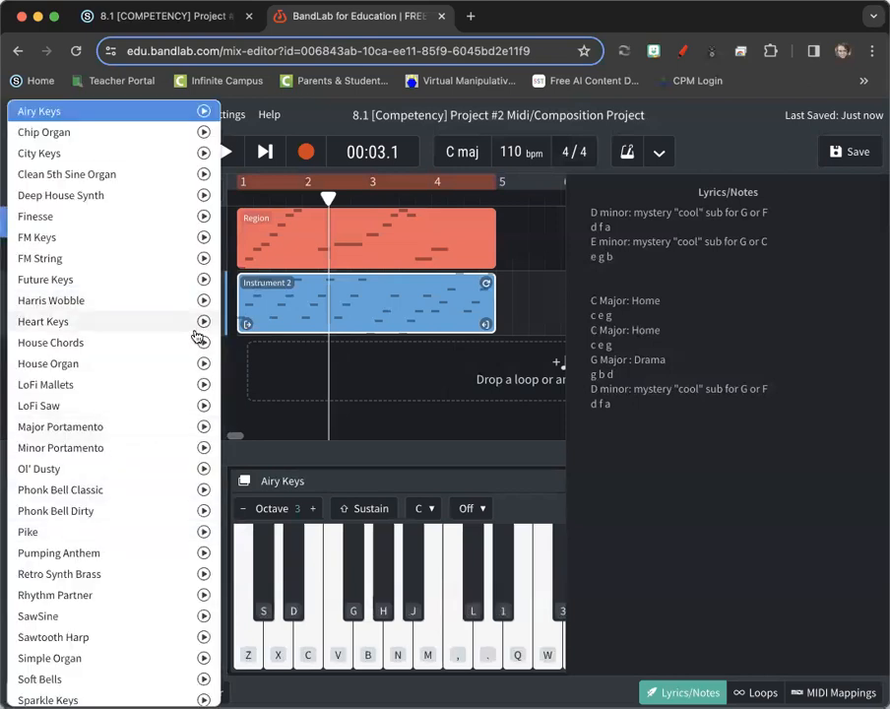
click(204, 496)
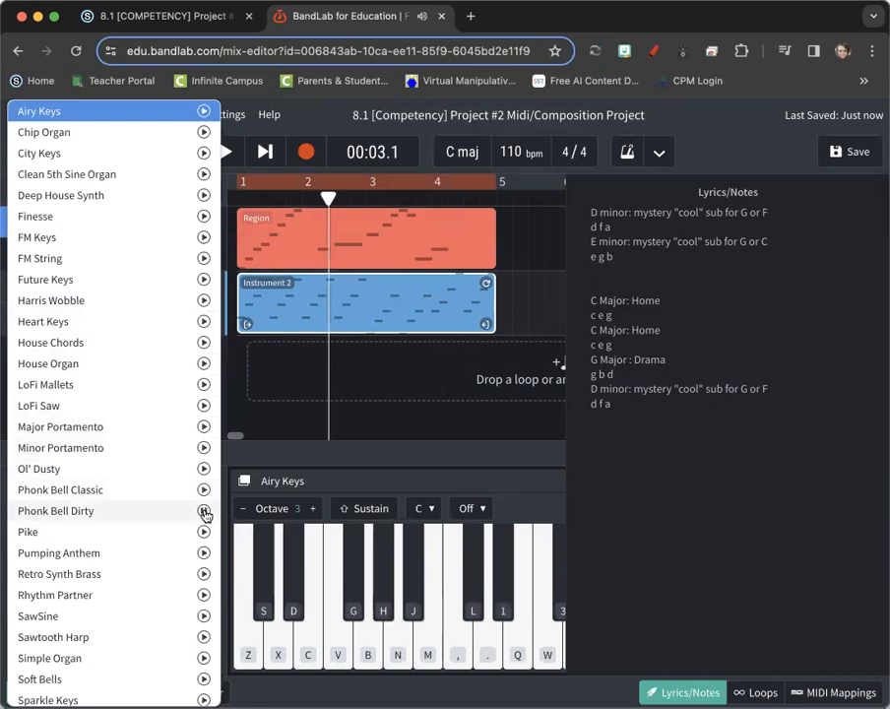
click(204, 385)
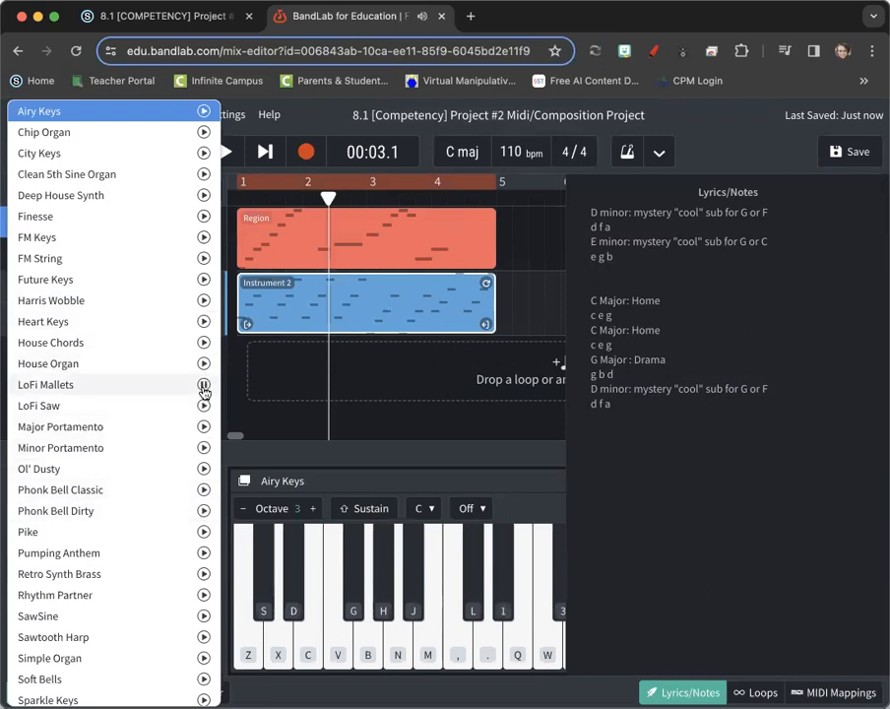
click(148, 384)
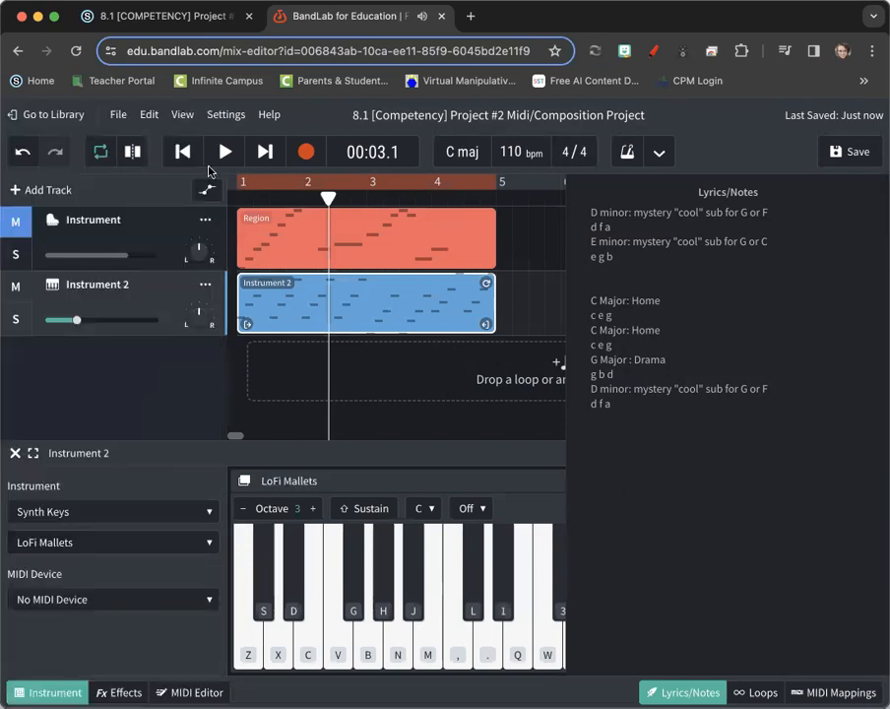
key(End)
Play the song through with the LoFi Mallets chords, stop at the end, then select the red melody region
click(223, 151)
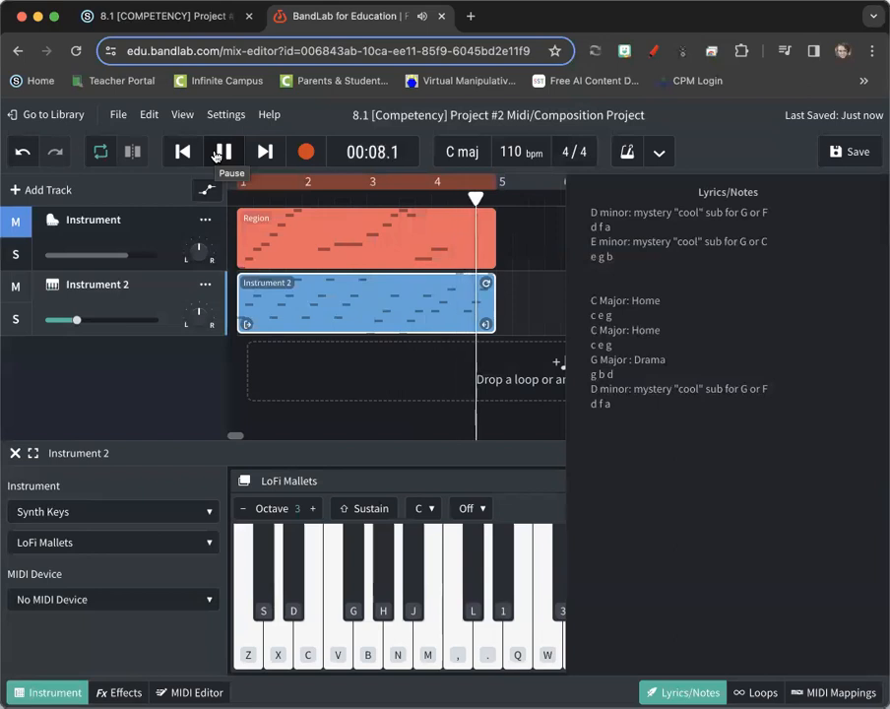
click(219, 151)
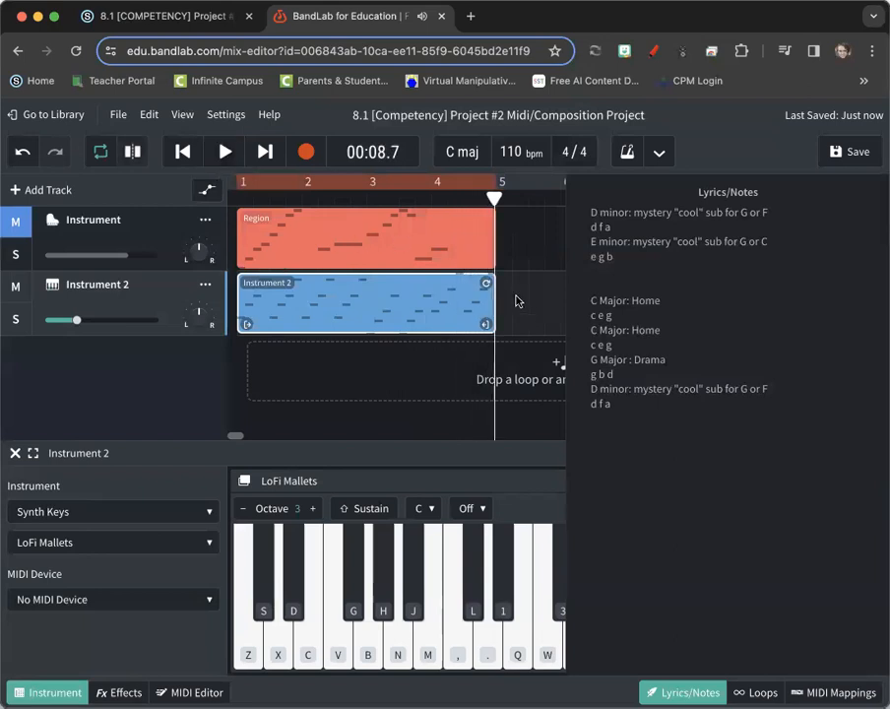
scroll(374, 291, right, 2)
scroll(375, 289, right, 1)
scroll(364, 286, left, 2)
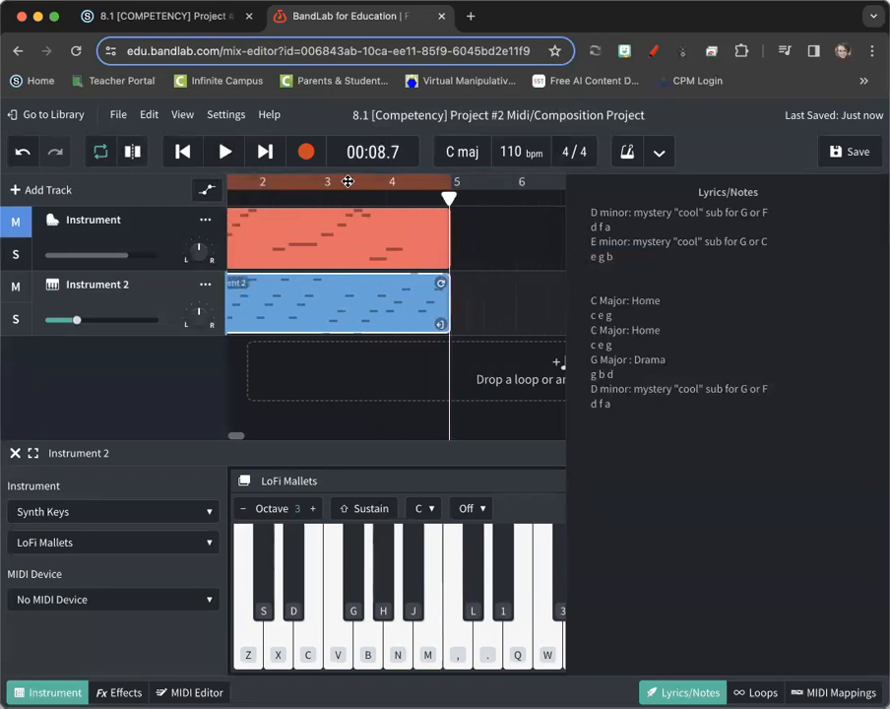
scroll(323, 272, left, 2)
click(273, 222)
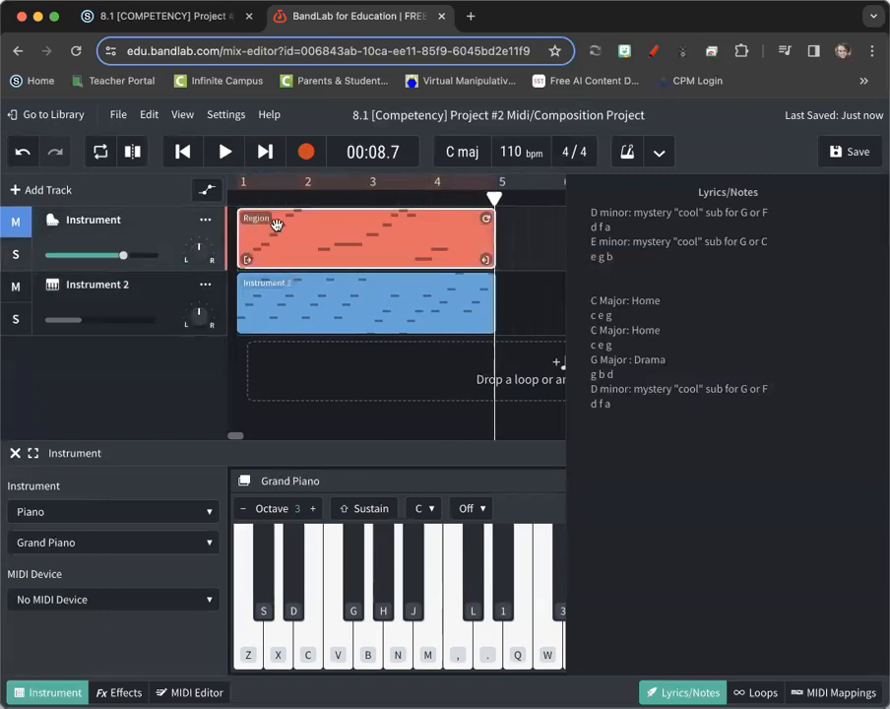